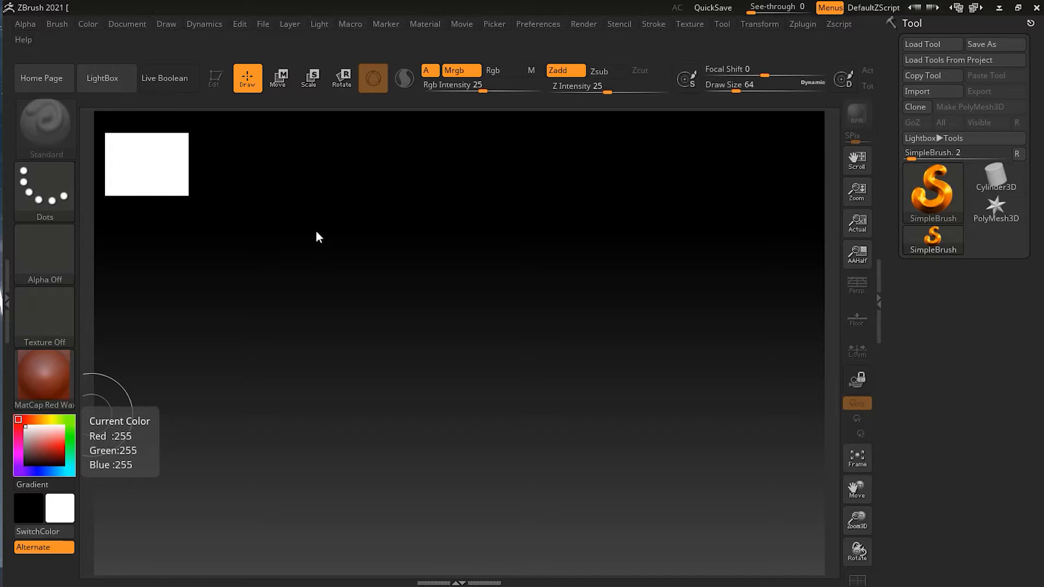
# Dock the Dynamics palette in the tray beside the canvas
pyautogui.click(209, 27)
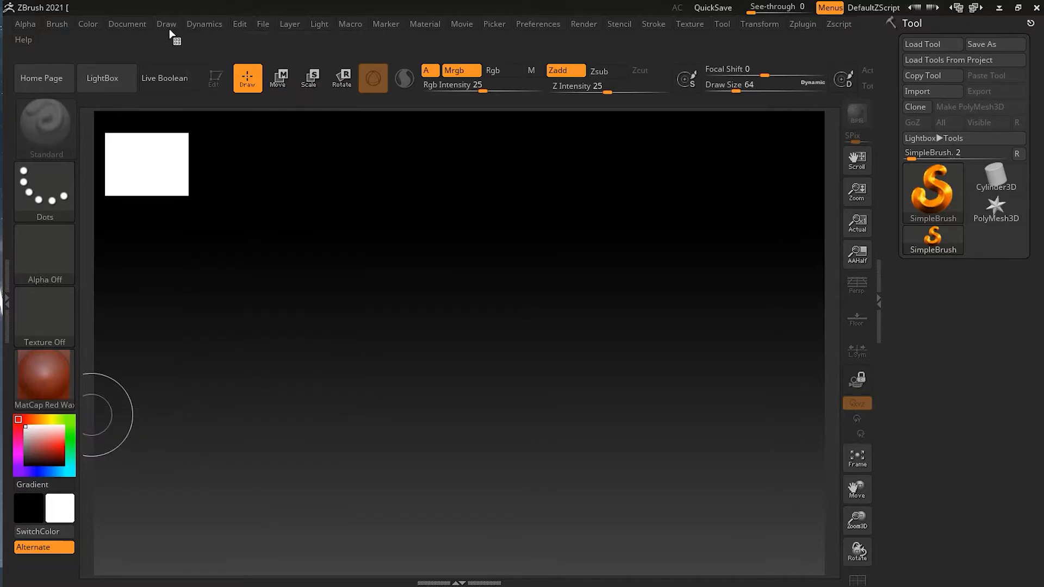
pyautogui.click(198, 26)
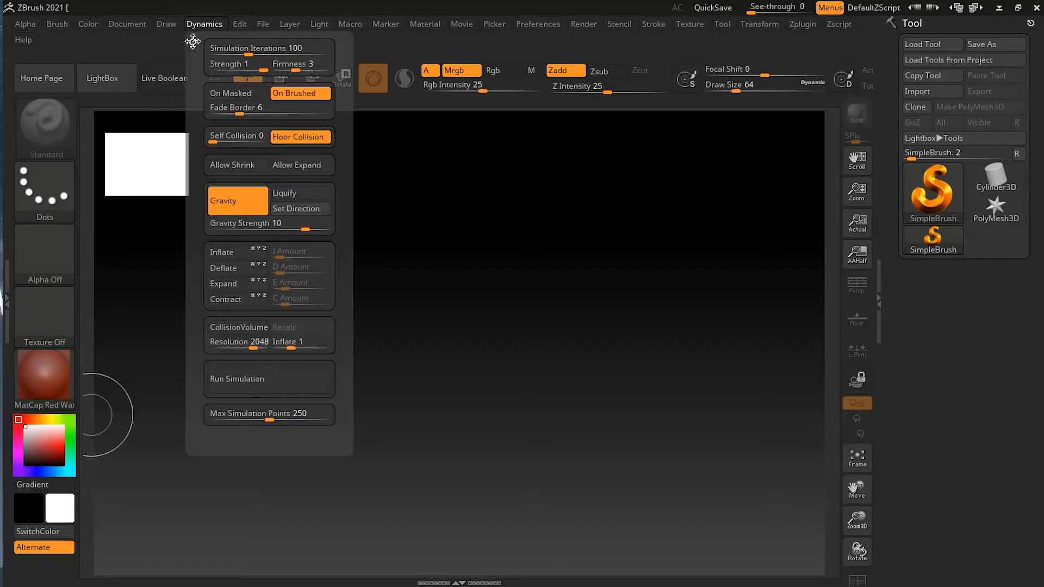
pyautogui.moveTo(192, 41); pyautogui.dragTo(11, 25)
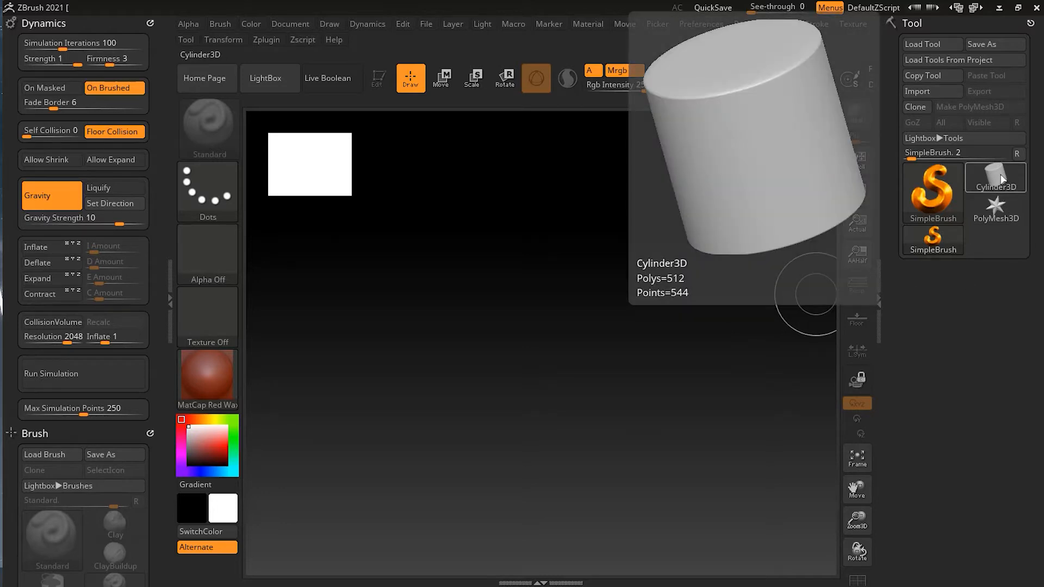
# Choose the Plane3D mesh, draw it on the canvas and make it editable, facing the front
pyautogui.click(997, 177)
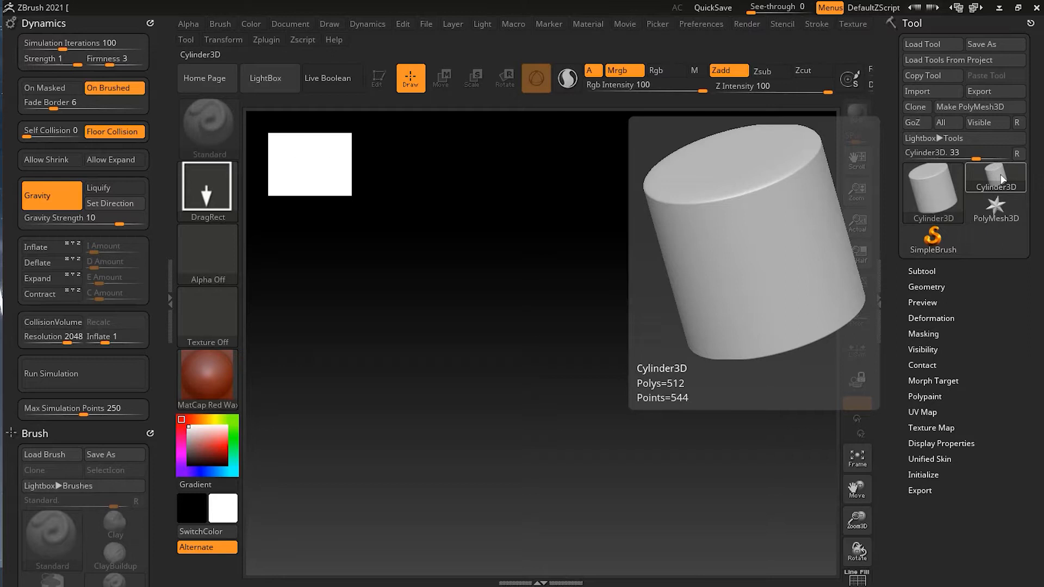
pyautogui.click(996, 185)
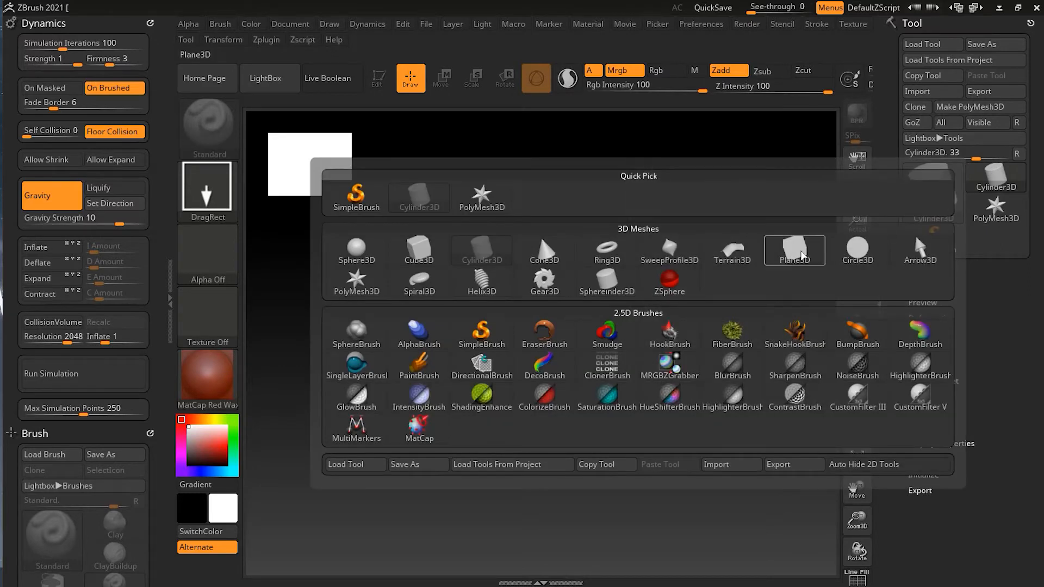
pyautogui.click(803, 250)
pyautogui.moveTo(508, 273)
pyautogui.mouseDown()
pyautogui.moveTo(546, 373)
pyautogui.moveTo(533, 482)
pyautogui.moveTo(513, 484)
pyautogui.mouseUp()
pyautogui.click(379, 78)
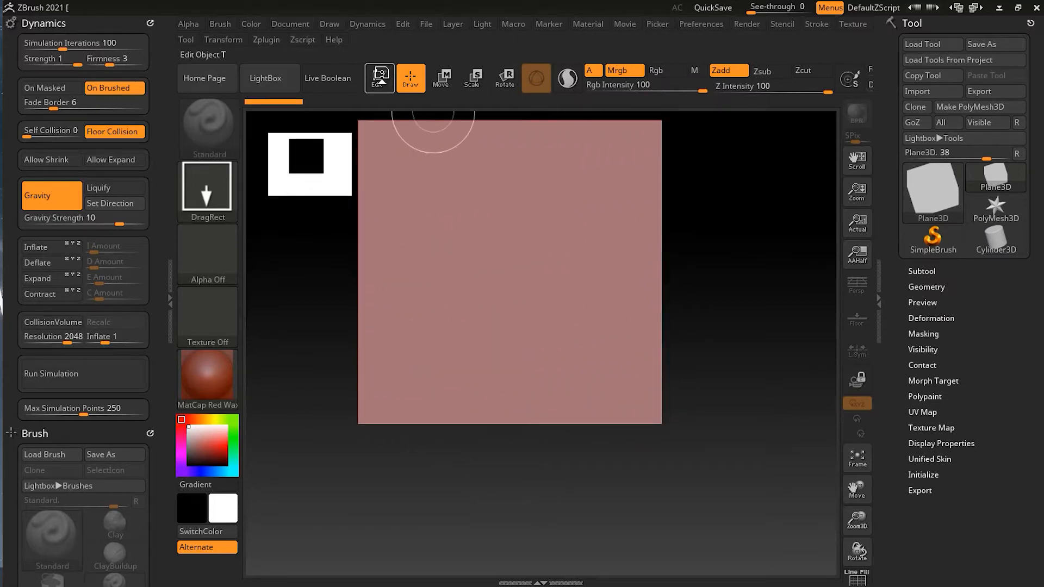
pyautogui.moveTo(727, 345)
pyautogui.keyDown('alt'); pyautogui.mouseDown()
pyautogui.moveTo(697, 296)
pyautogui.moveTo(726, 360)
pyautogui.mouseUp(); pyautogui.keyUp('alt')
# Show the plane's polygon wireframe to examine its density, and hide it again
pyautogui.hotkey('shift', 'f')
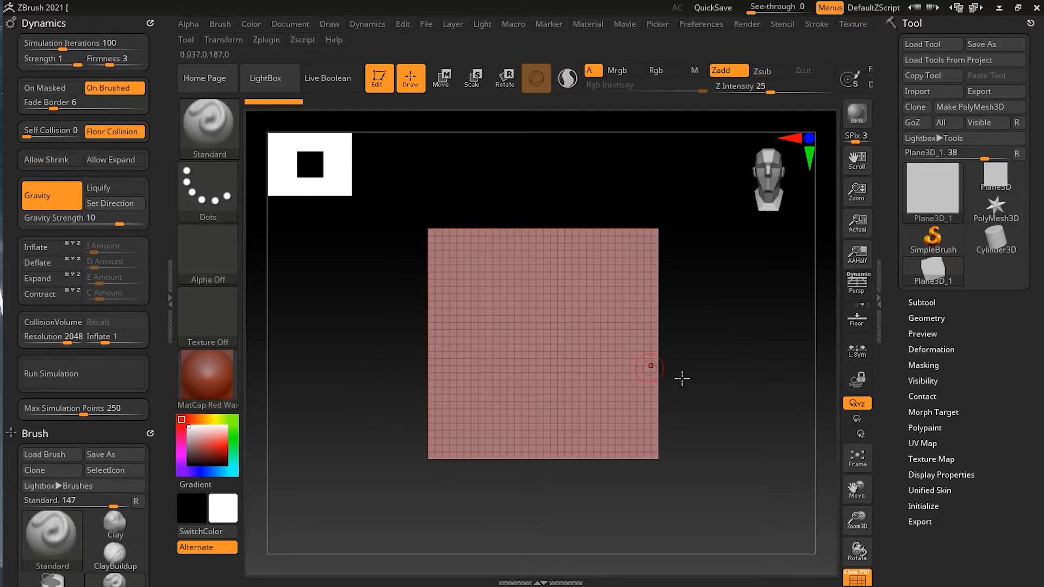
pyautogui.press('shift')
pyautogui.press('shift')
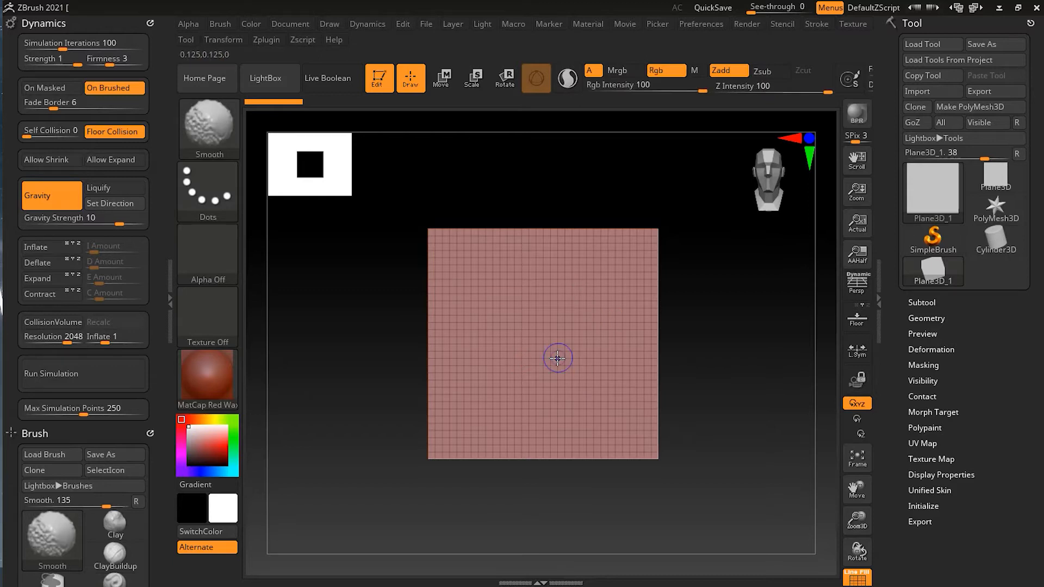
pyautogui.hotkey('shift', 'f')
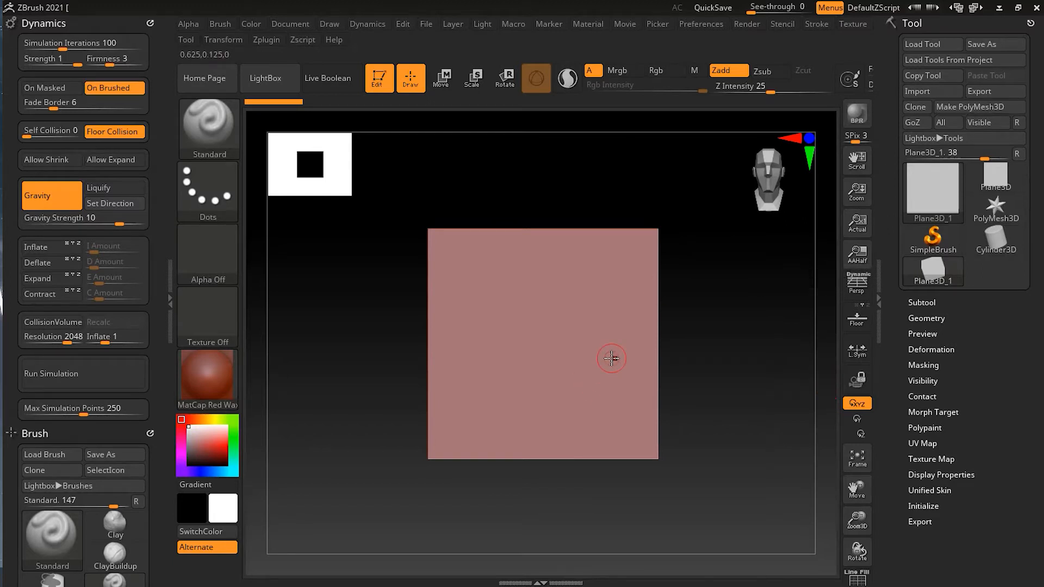
# Rotate the plane until it lies flat horizontally and convert it to a PolyMesh3D
pyautogui.press('e')
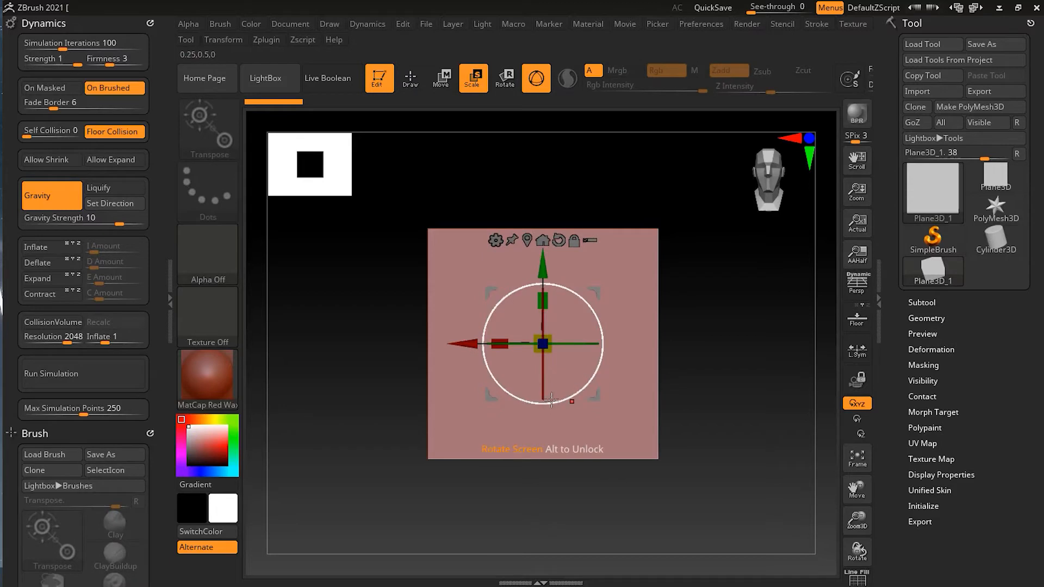
pyautogui.moveTo(543, 387); pyautogui.dragTo(562, 294)
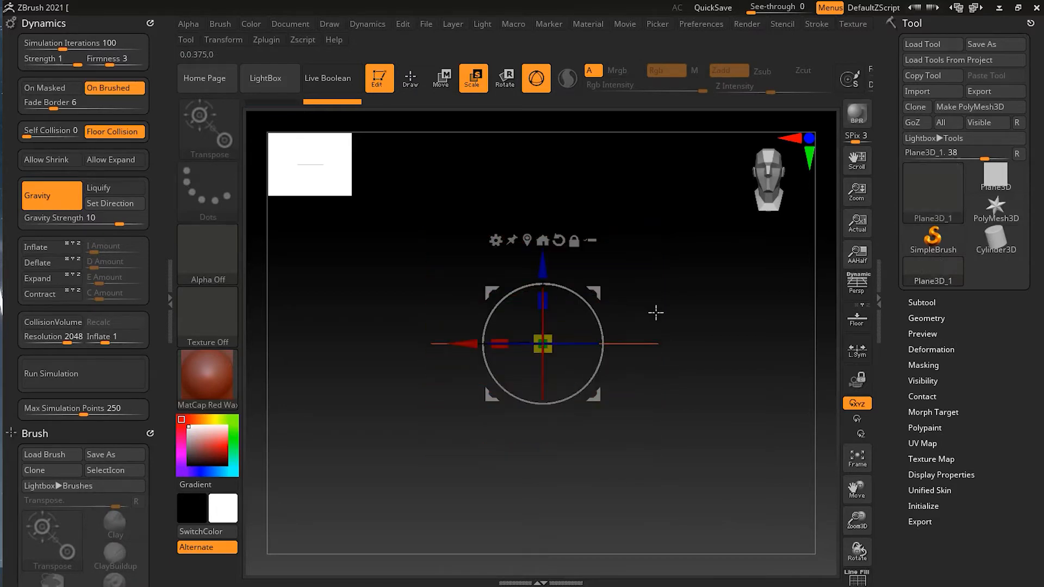
pyautogui.press('q')
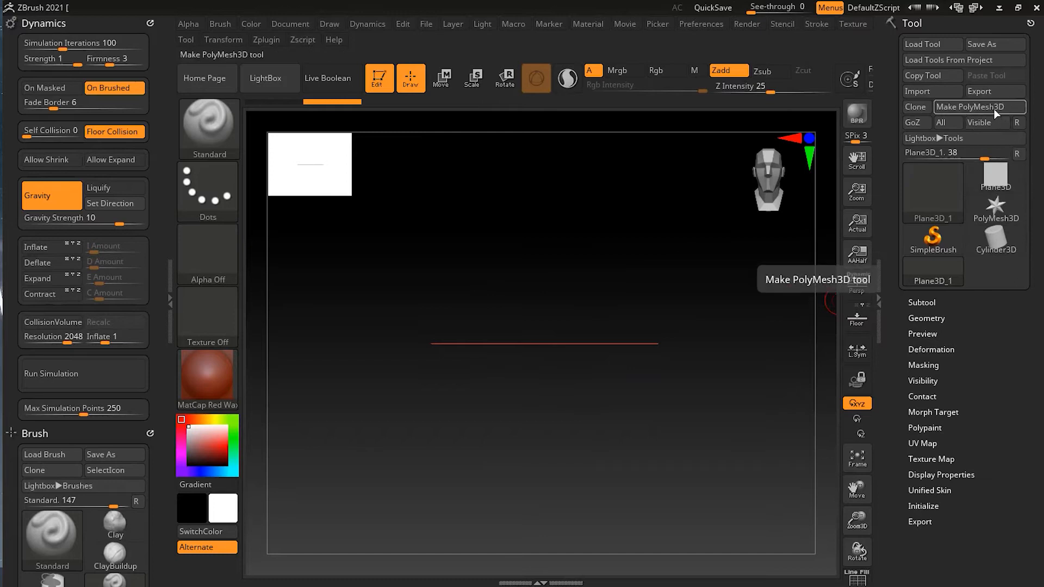
pyautogui.click(969, 107)
# Append a Ring3D mesh as a second subtool alongside the plane
pyautogui.click(928, 302)
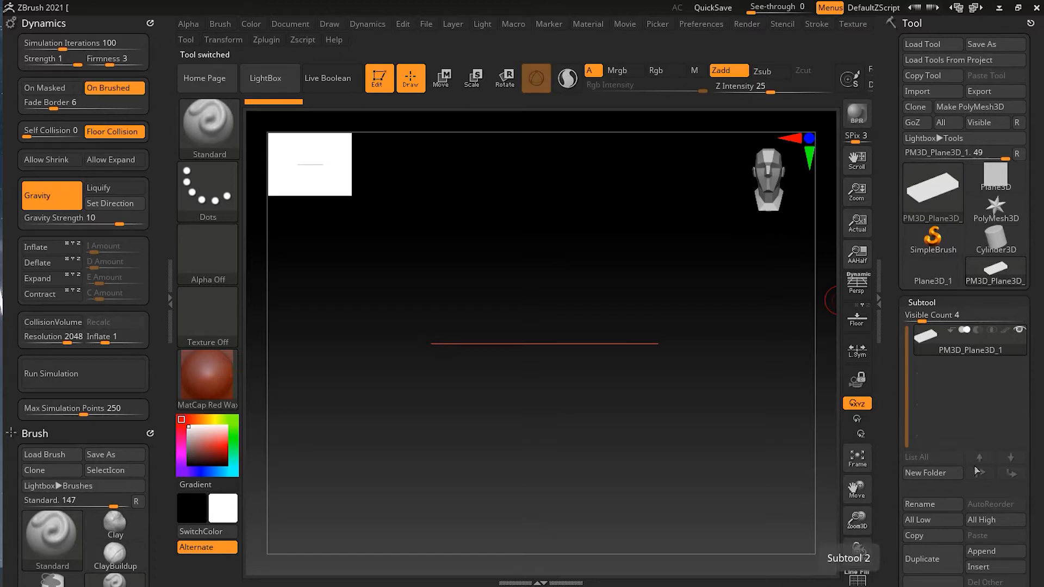
pyautogui.scroll(-2, 1012, 511)
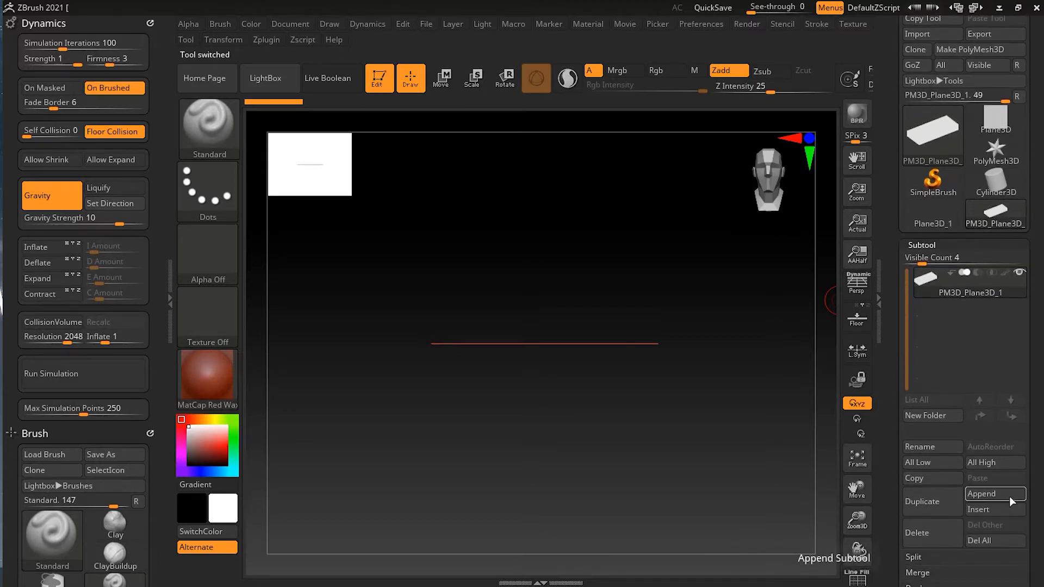
pyautogui.click(1009, 497)
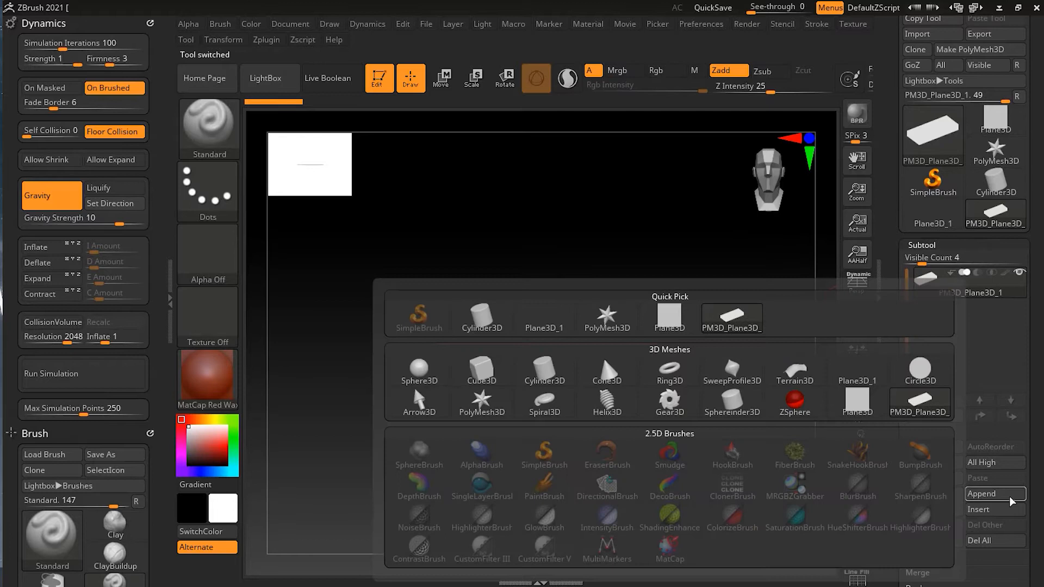
pyautogui.moveTo(675, 382)
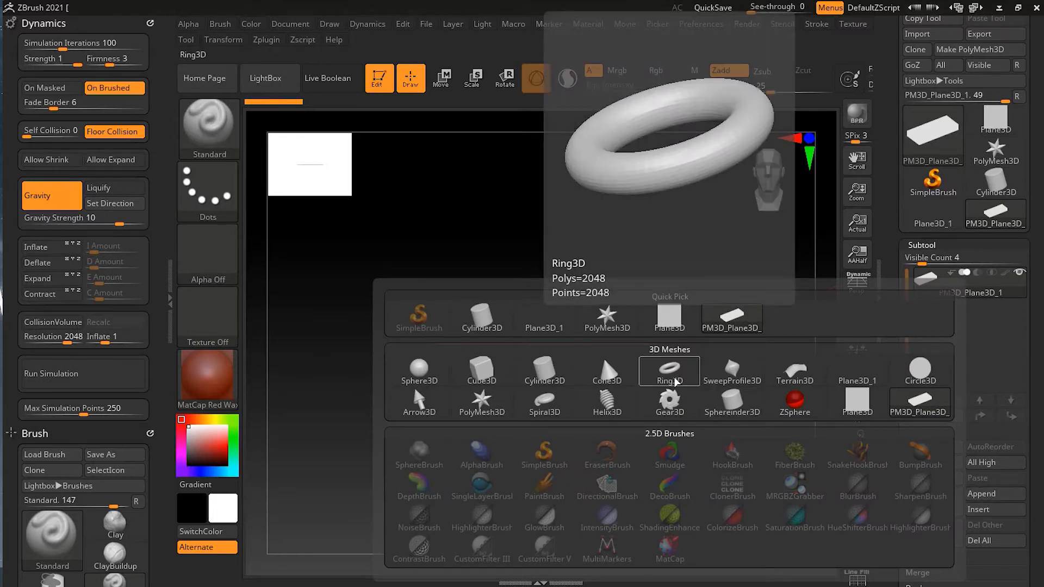
pyautogui.click(670, 372)
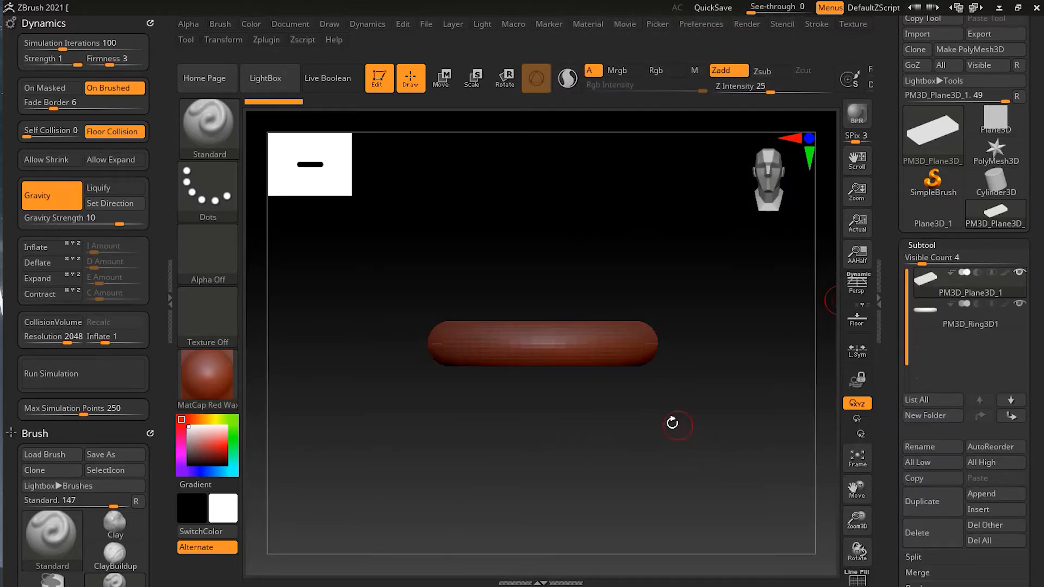
# Scale the ring subtool down uniformly to a little over half its size, centred on the plane
pyautogui.moveTo(664, 408); pyautogui.dragTo(680, 494)
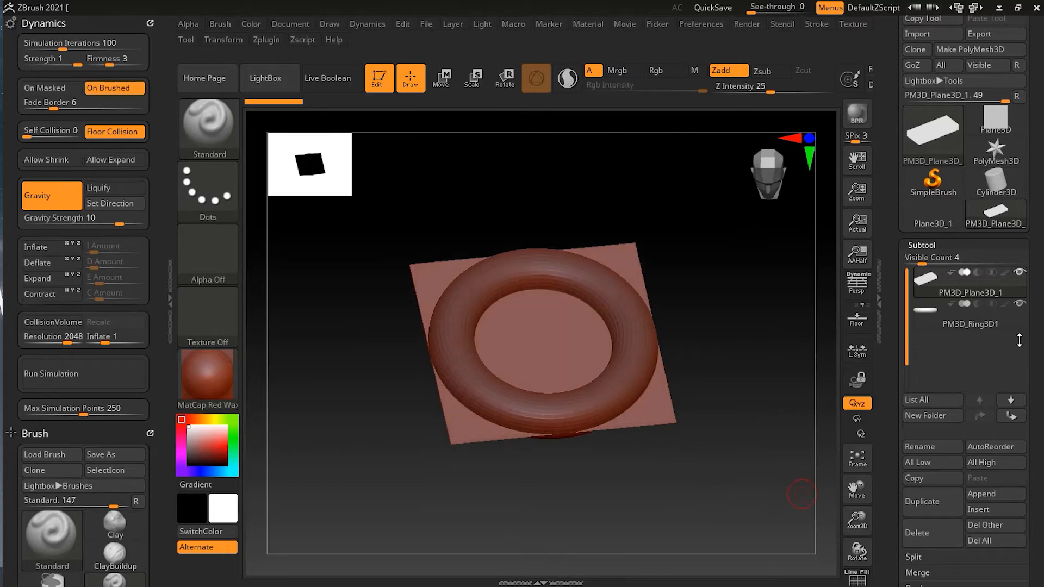
pyautogui.click(959, 320)
pyautogui.press('r')
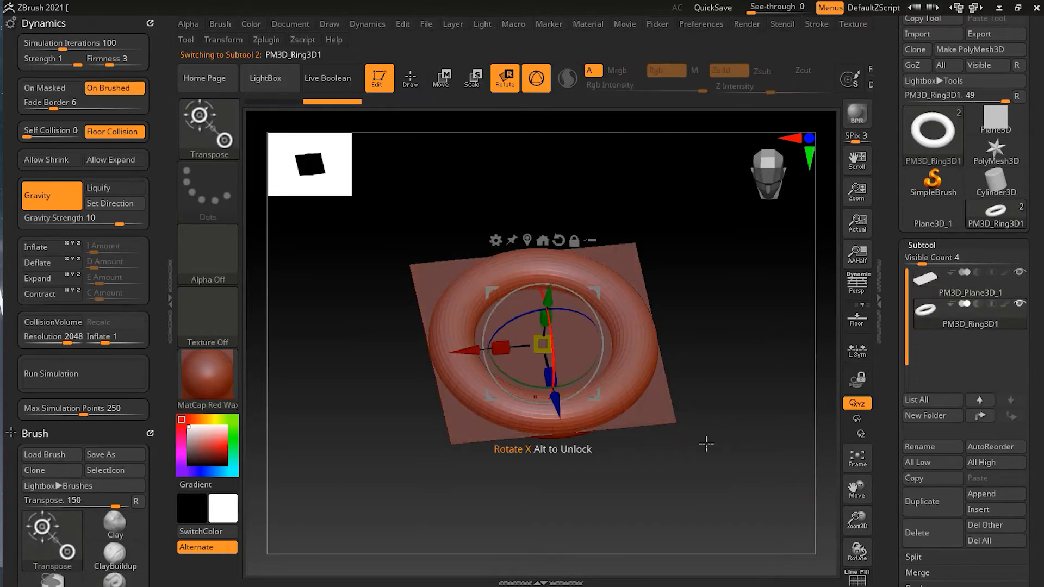
pyautogui.moveTo(542, 343)
pyautogui.mouseDown()
pyautogui.moveTo(560, 353)
pyautogui.moveTo(580, 321)
pyautogui.moveTo(590, 325)
pyautogui.mouseUp()
pyautogui.press('q')
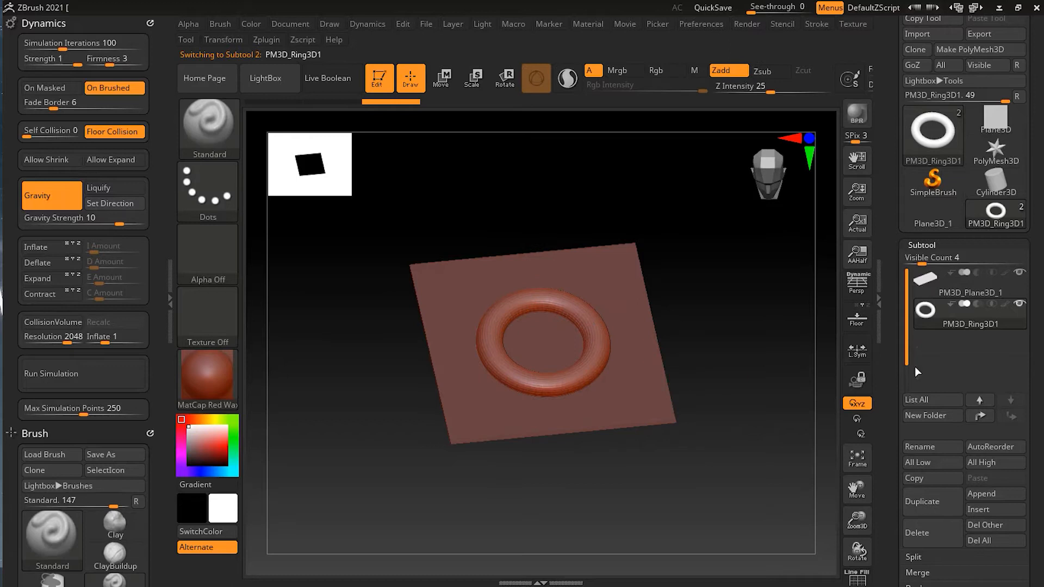
# Rename the plane subtool as Cloth
pyautogui.click(973, 283)
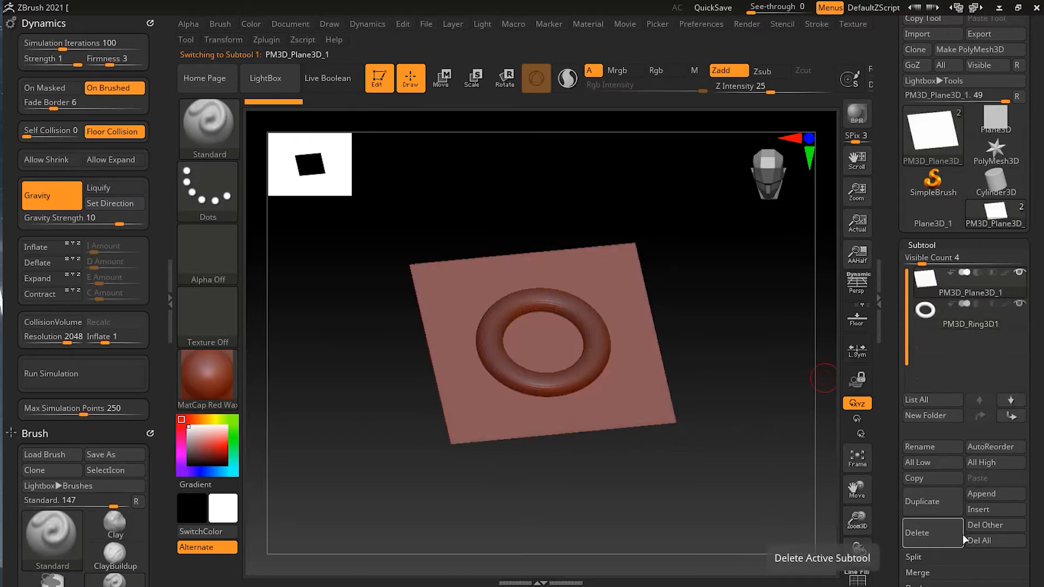
pyautogui.click(921, 448)
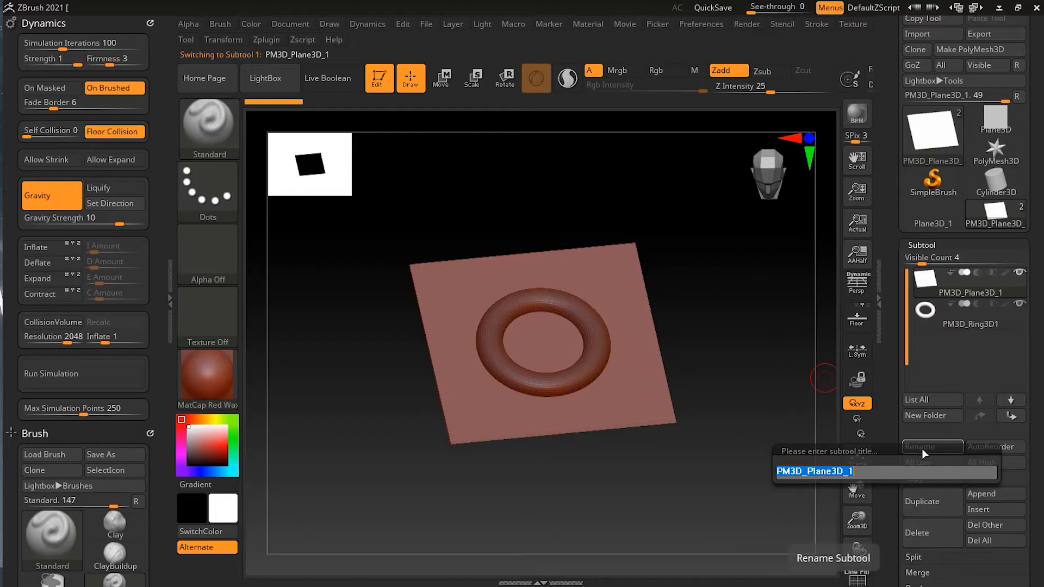
pyautogui.write('Cloth')
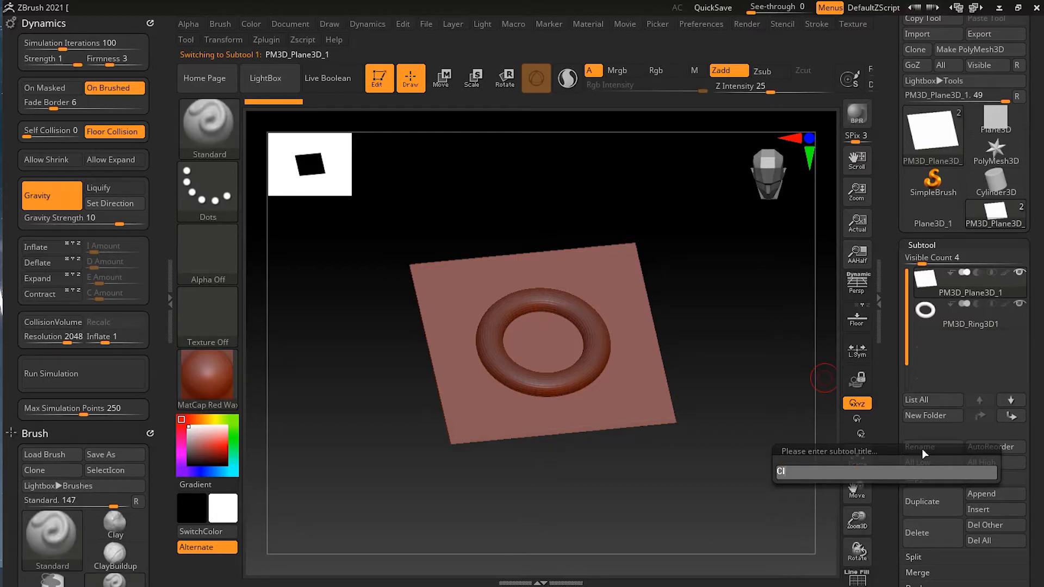
pyautogui.press('Return')
# Rename the ring subtool as Collider
pyautogui.click(976, 321)
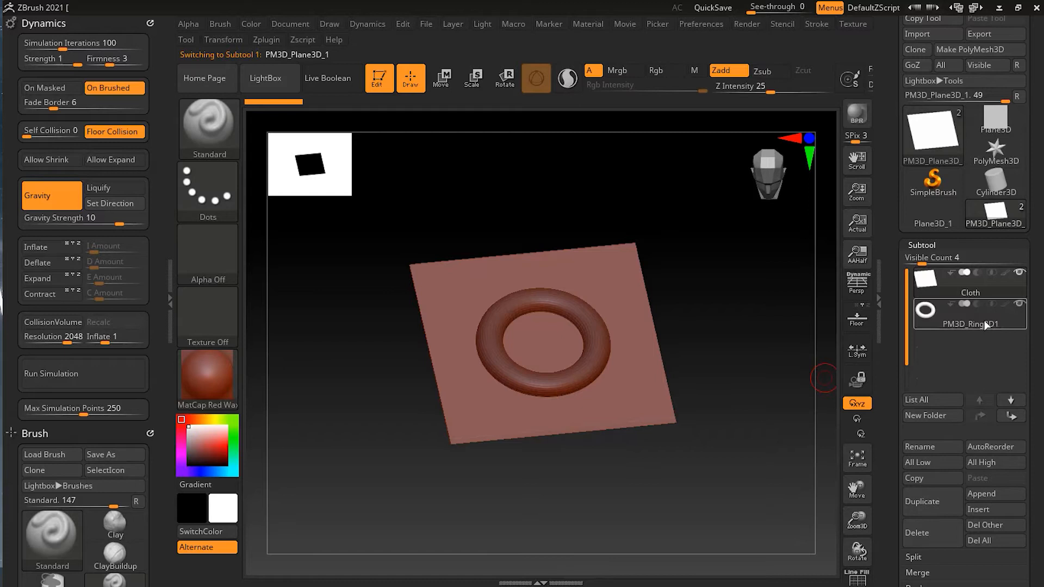
pyautogui.click(932, 446)
pyautogui.write('Collider')
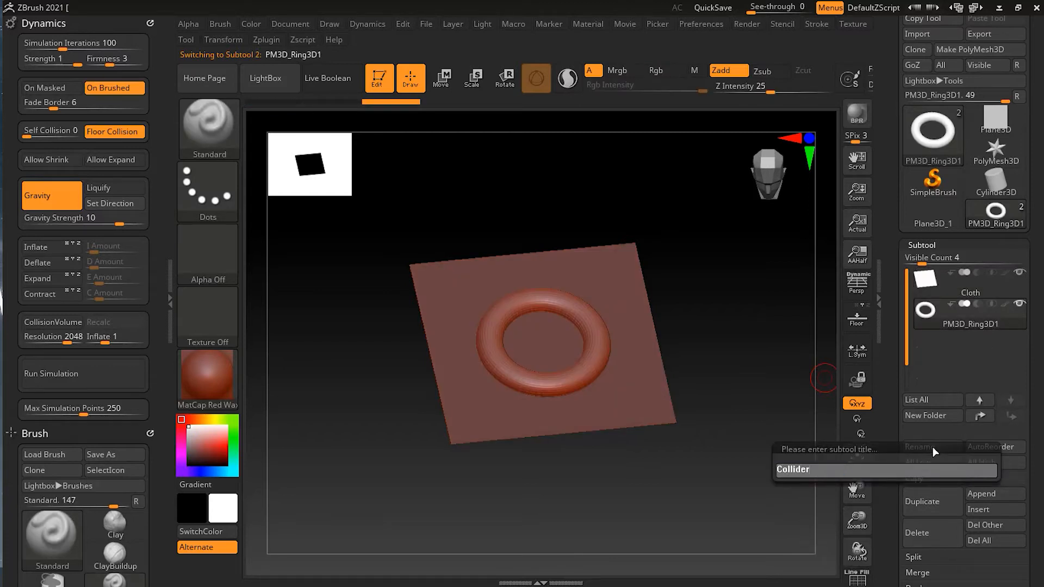
pyautogui.press('Return')
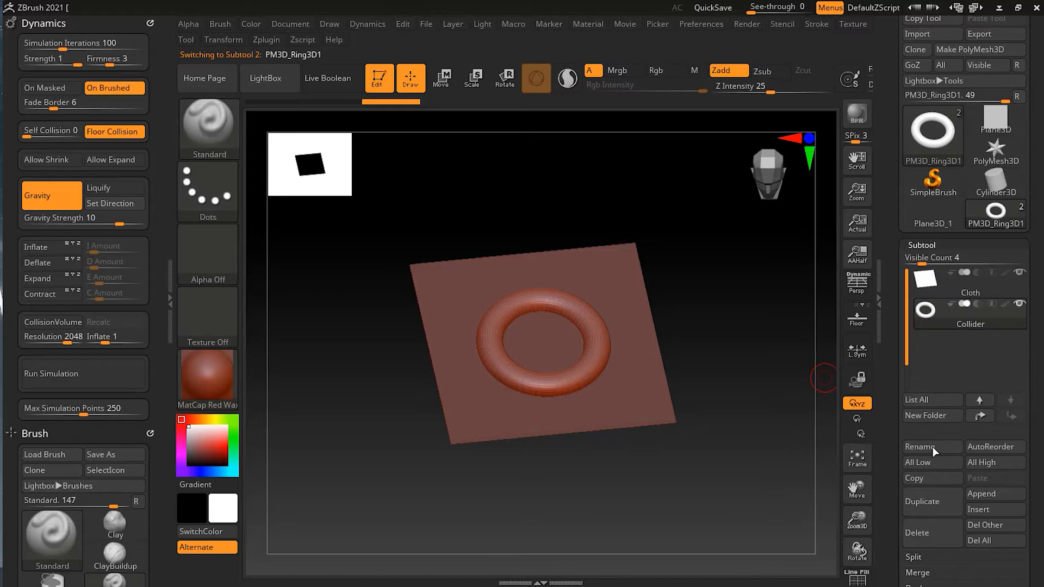
# Move the Cloth subtool straight up along the Y axis, well above the Collider ring
pyautogui.click(979, 290)
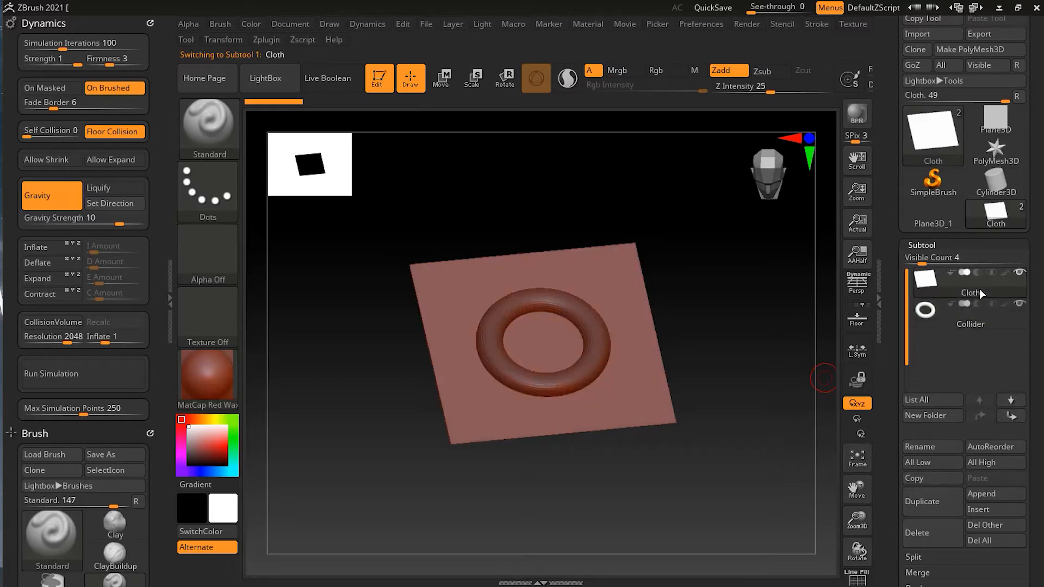
pyautogui.press('w')
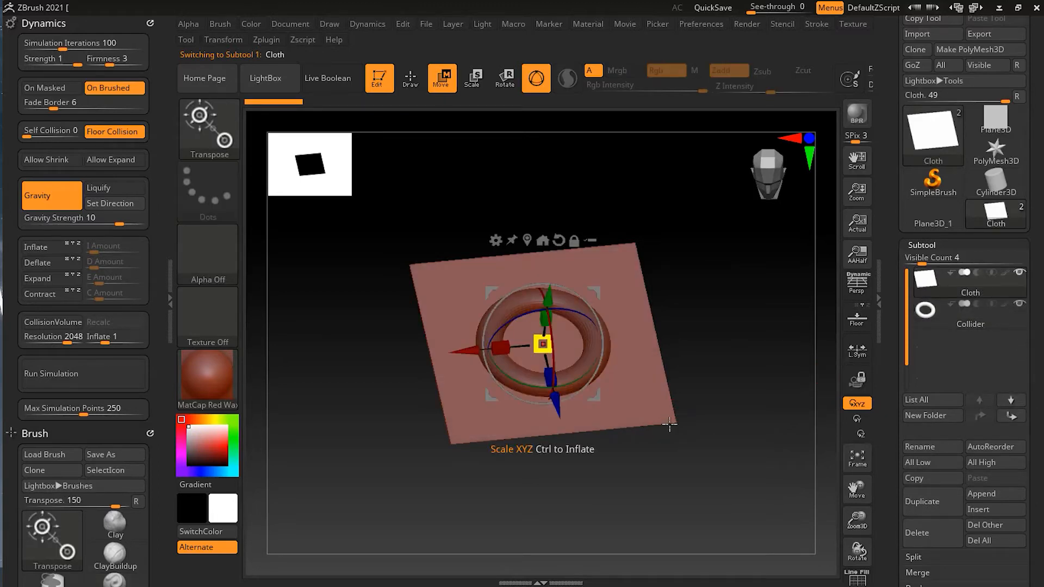
pyautogui.moveTo(687, 478); pyautogui.dragTo(678, 426)
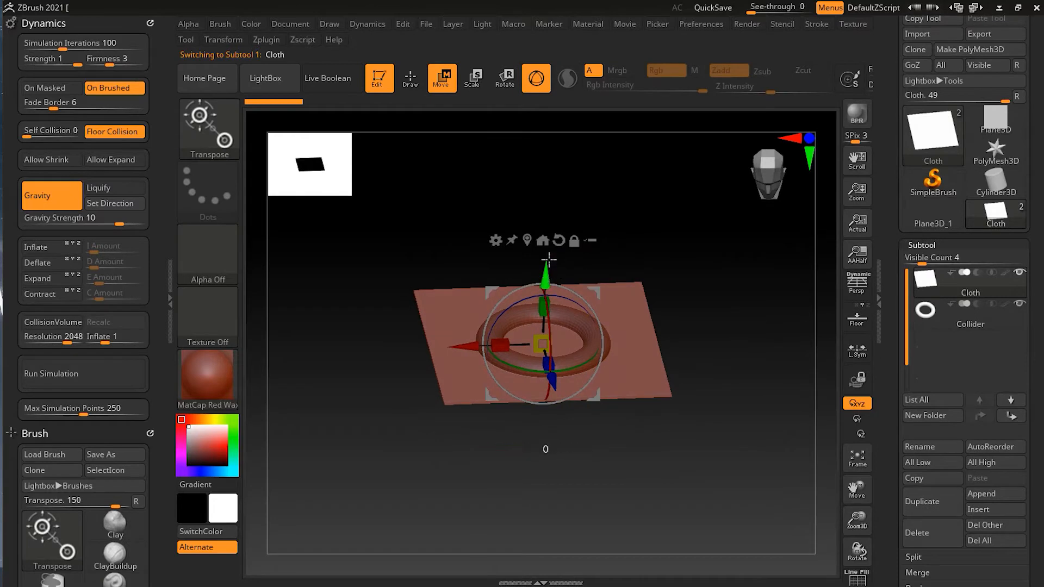
pyautogui.moveTo(545, 274); pyautogui.dragTo(552, 115)
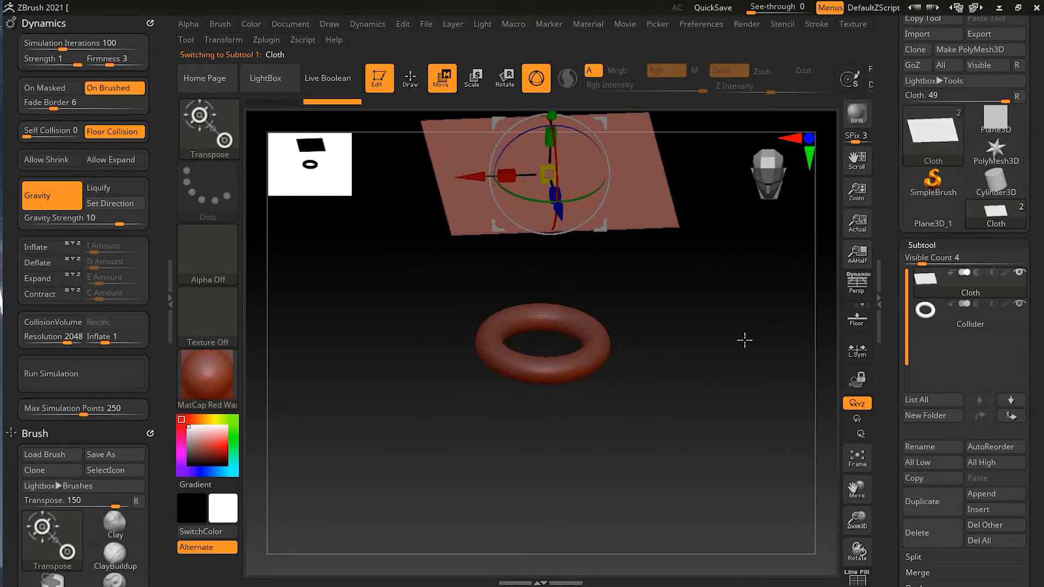
pyautogui.press('q')
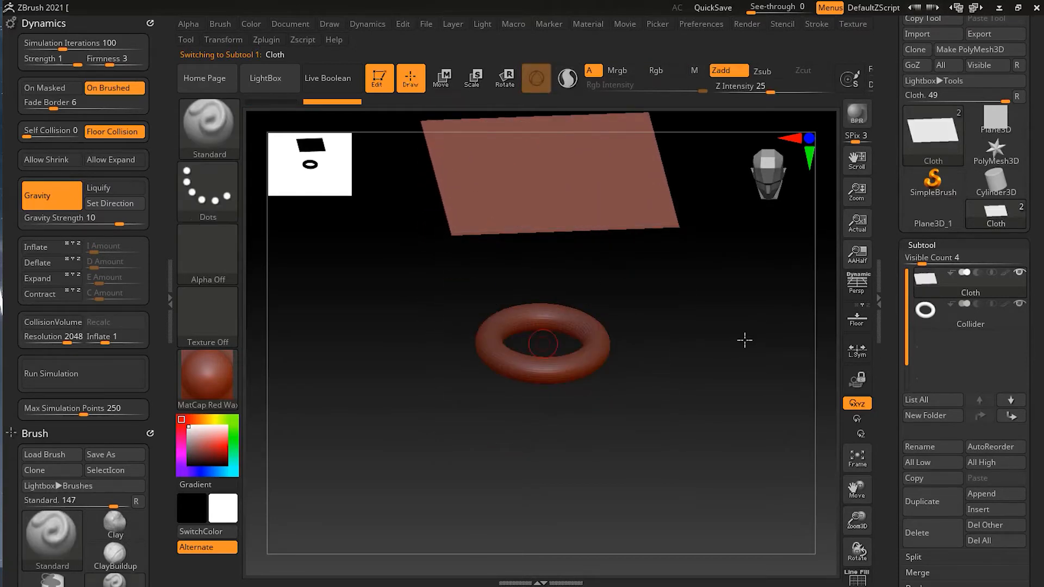
# Turn on perspective display for viewing the Cloth plane above the Collider ring
pyautogui.moveTo(713, 344)
pyautogui.mouseDown()
pyautogui.moveTo(700, 419)
pyautogui.moveTo(726, 408)
pyautogui.moveTo(701, 414)
pyautogui.mouseUp()
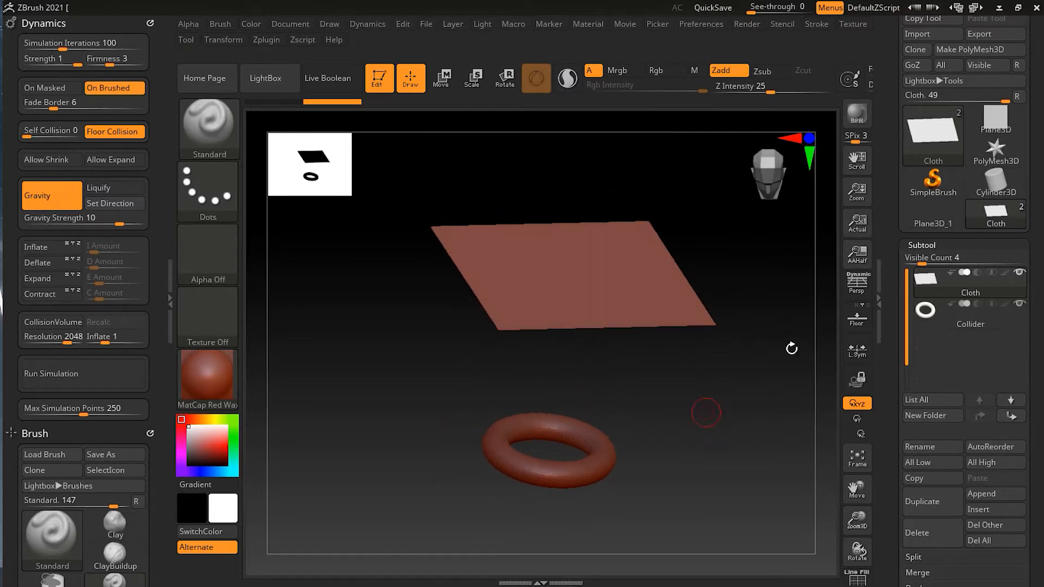
pyautogui.click(851, 285)
pyautogui.moveTo(630, 435); pyautogui.dragTo(651, 398)
pyautogui.keyDown('shift'); pyautogui.moveTo(784, 393); pyautogui.dragTo(783, 405); pyautogui.keyUp('shift')
pyautogui.moveTo(768, 368)
pyautogui.mouseDown()
pyautogui.moveTo(755, 443)
pyautogui.moveTo(743, 438)
pyautogui.mouseUp()
pyautogui.keyDown('shift'); pyautogui.moveTo(745, 376); pyautogui.dragTo(808, 363); pyautogui.keyUp('shift')
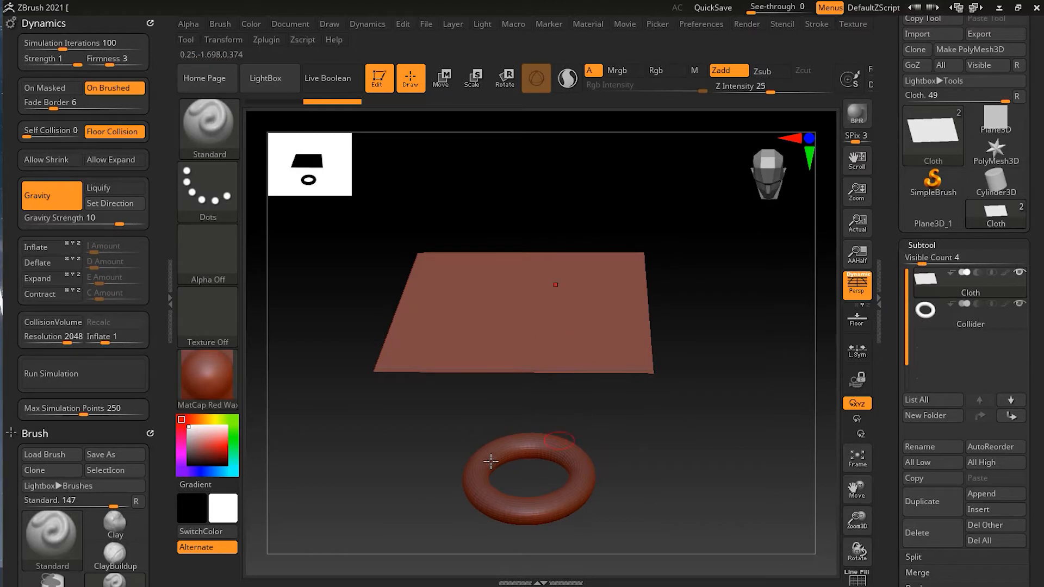
# Restrict the view rotation to the Y axis
pyautogui.moveTo(690, 530)
pyautogui.mouseDown()
pyautogui.moveTo(728, 511)
pyautogui.moveTo(368, 380)
pyautogui.moveTo(364, 439)
pyautogui.moveTo(380, 459)
pyautogui.moveTo(446, 454)
pyautogui.mouseUp()
pyautogui.press('shift')
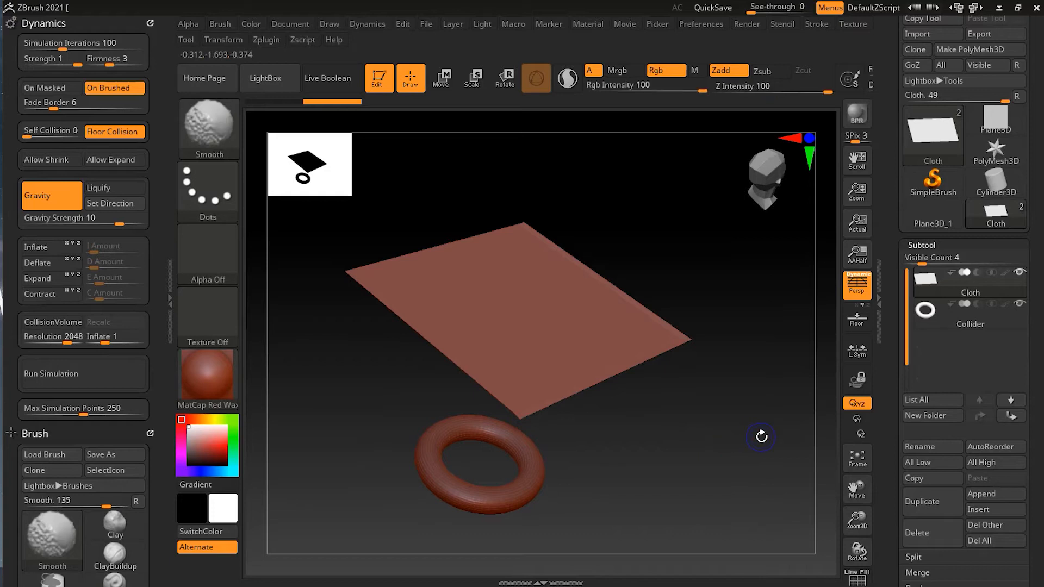
pyautogui.keyDown('shift'); pyautogui.moveTo(761, 436); pyautogui.dragTo(768, 427); pyautogui.keyUp('shift')
pyautogui.keyDown('shift'); pyautogui.moveTo(745, 386); pyautogui.dragTo(710, 414); pyautogui.keyUp('shift')
pyautogui.moveTo(754, 474)
pyautogui.mouseDown()
pyautogui.moveTo(775, 468)
pyautogui.moveTo(831, 496)
pyautogui.moveTo(781, 495)
pyautogui.moveTo(774, 537)
pyautogui.mouseUp()
pyautogui.click(858, 419)
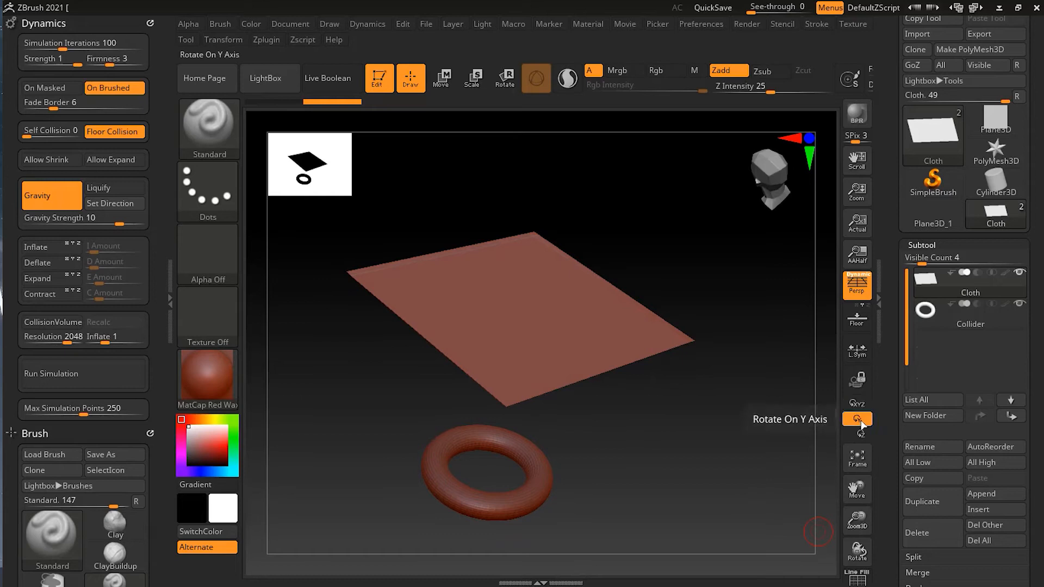
# Try Y-axis and Z-axis view rotation around the Cloth and Collider, and return to free XYZ rotation
pyautogui.moveTo(741, 455); pyautogui.dragTo(745, 451)
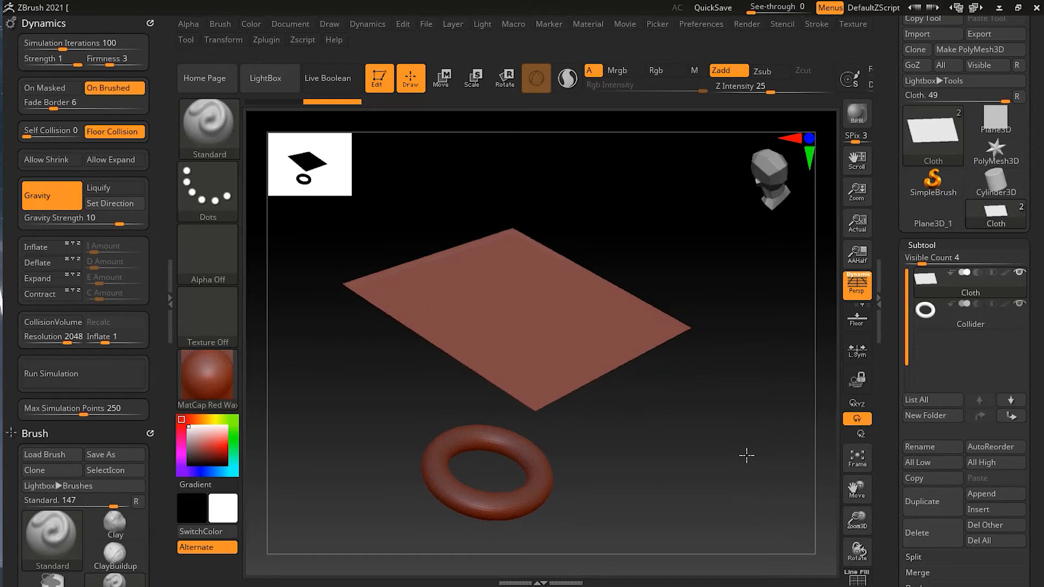
pyautogui.press('shift')
pyautogui.click(861, 434)
pyautogui.moveTo(764, 438); pyautogui.dragTo(752, 462)
pyautogui.click(856, 404)
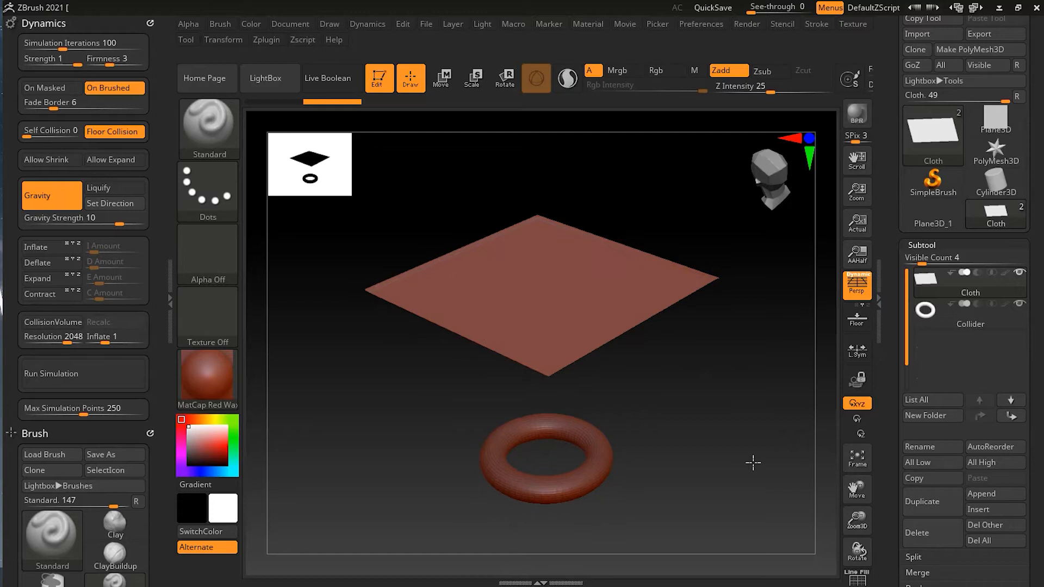
# Try running the gravity simulation on the Cloth with the collision volume off, stop it, and undo the drop
pyautogui.moveTo(1002, 295)
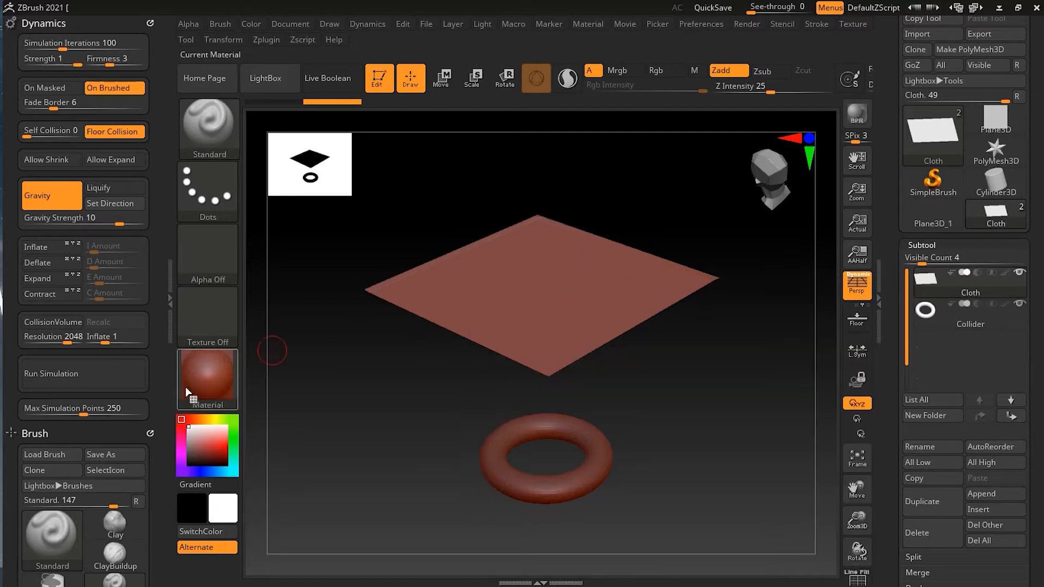
pyautogui.click(90, 374)
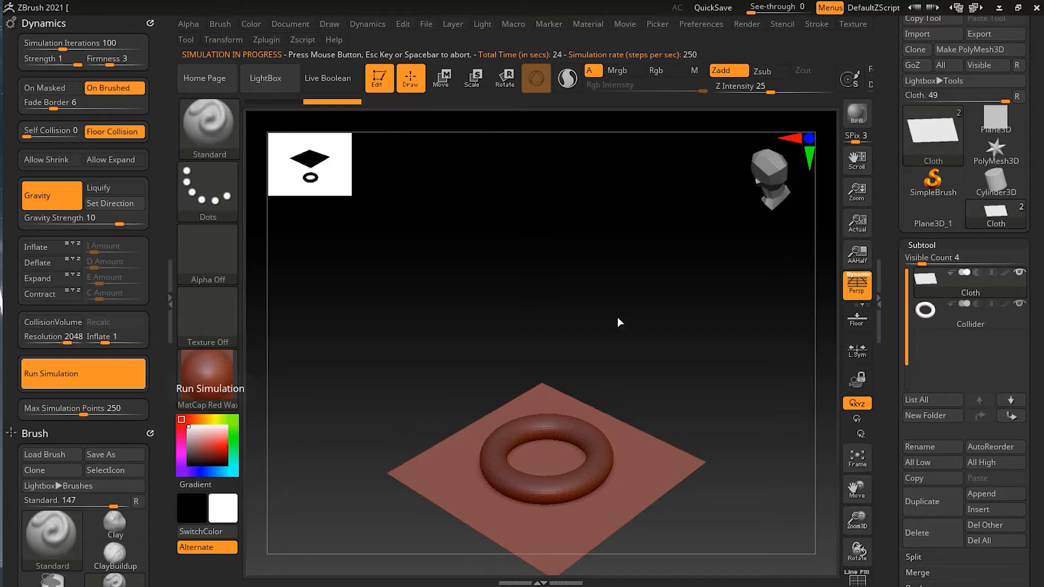
pyautogui.press('Escape')
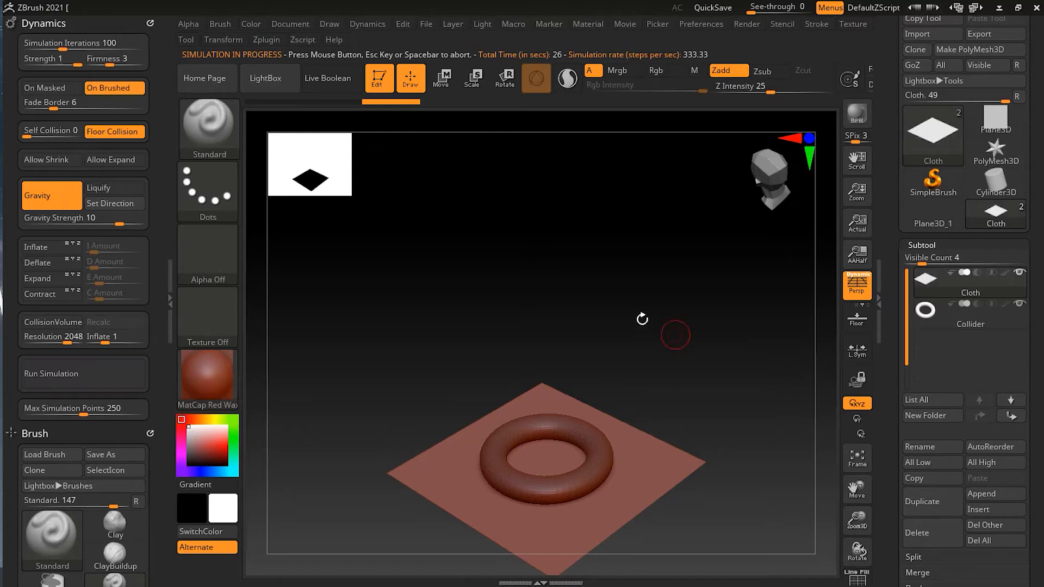
pyautogui.hotkey('ctrl', 'z')
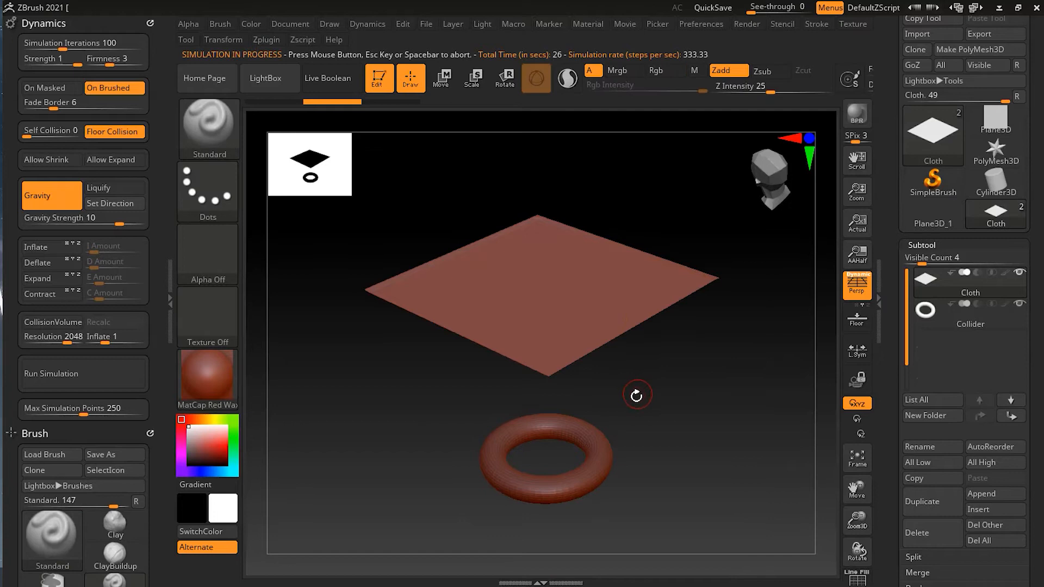
# Activate the collision volume so the Collider ring takes part in the Cloth simulation
pyautogui.moveTo(987, 324)
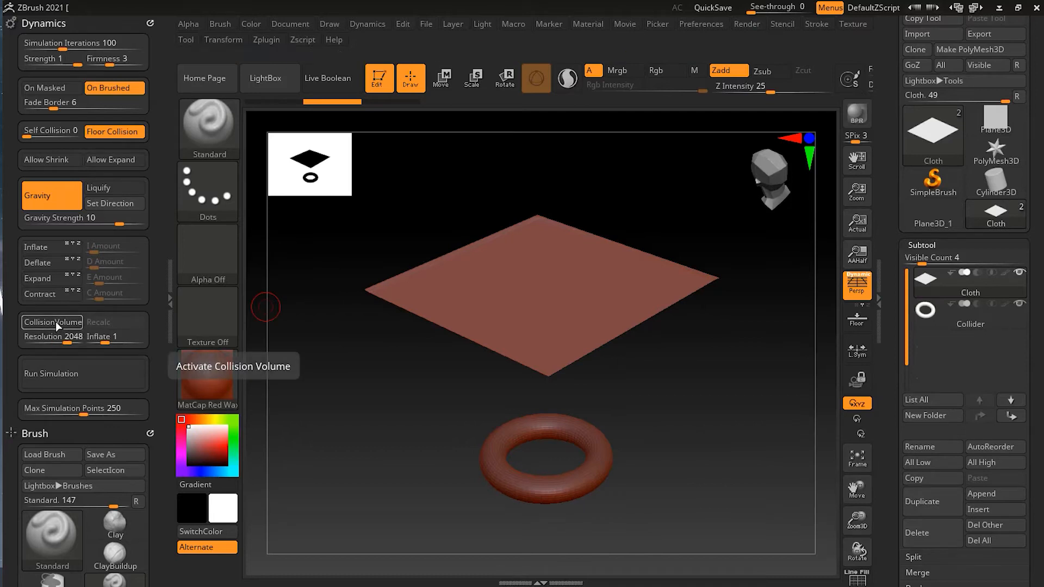
pyautogui.click(56, 321)
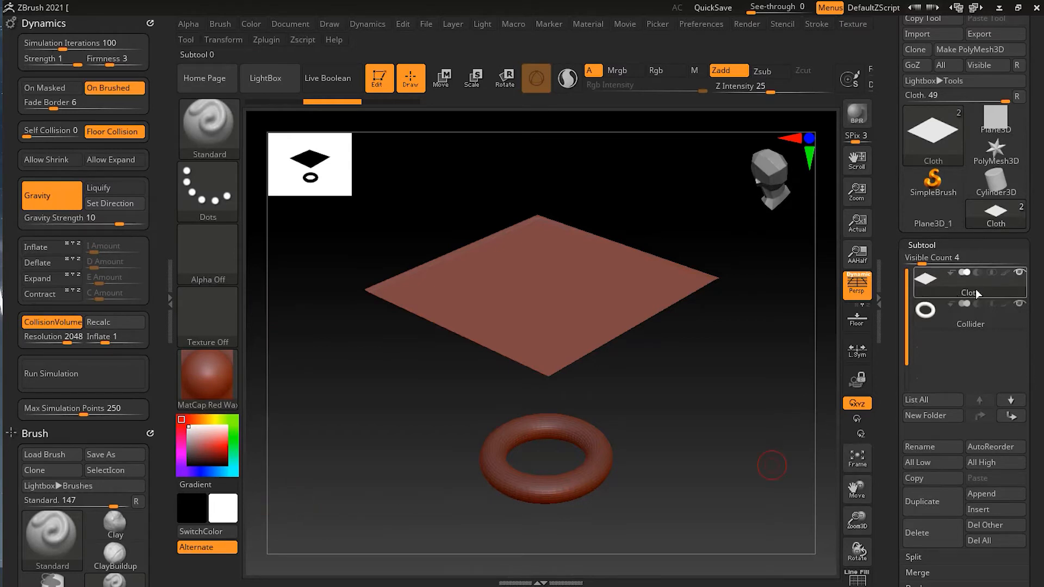
pyautogui.moveTo(969, 298)
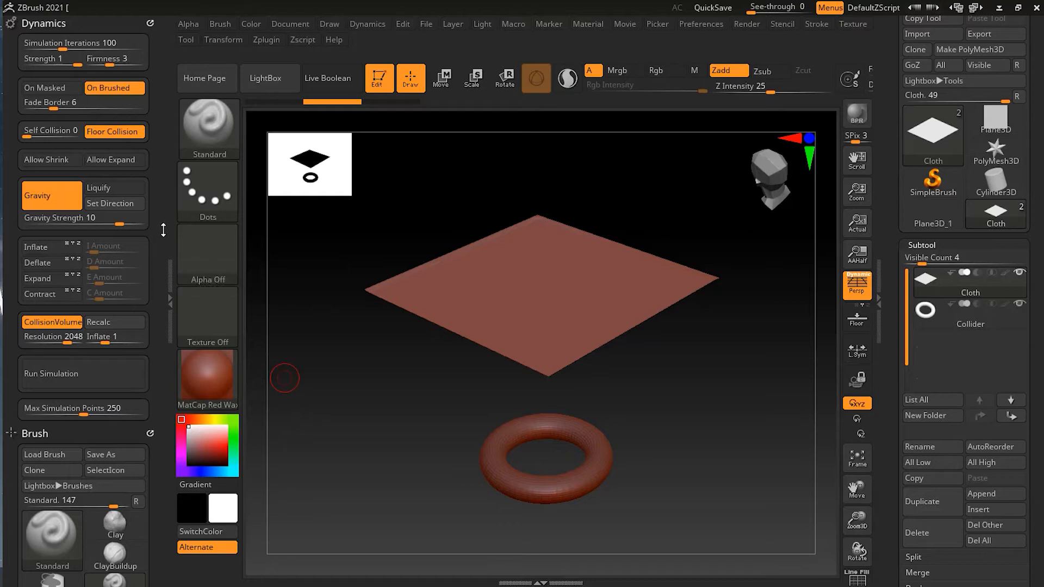
# Run the simulation on the low-resolution Cloth with the collision volume on, inspect the draped mesh, and undo the result
pyautogui.click(74, 374)
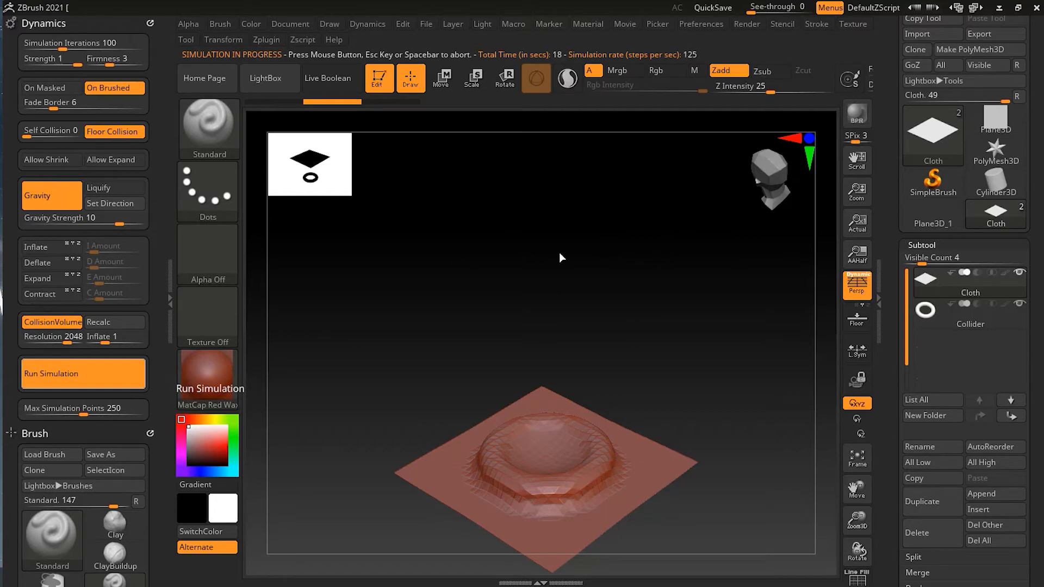
pyautogui.click(619, 258)
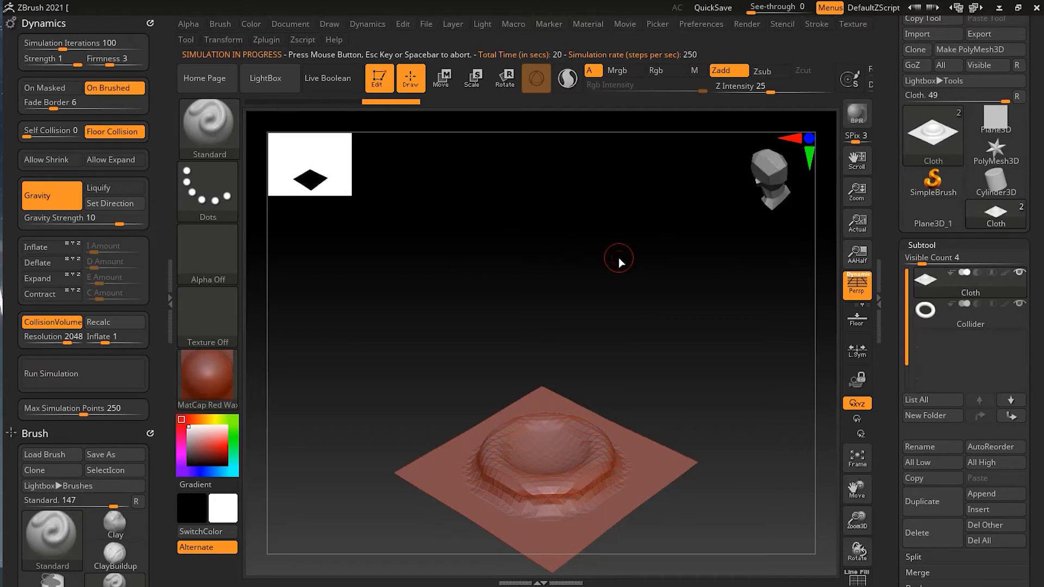
pyautogui.moveTo(659, 288); pyautogui.dragTo(643, 275)
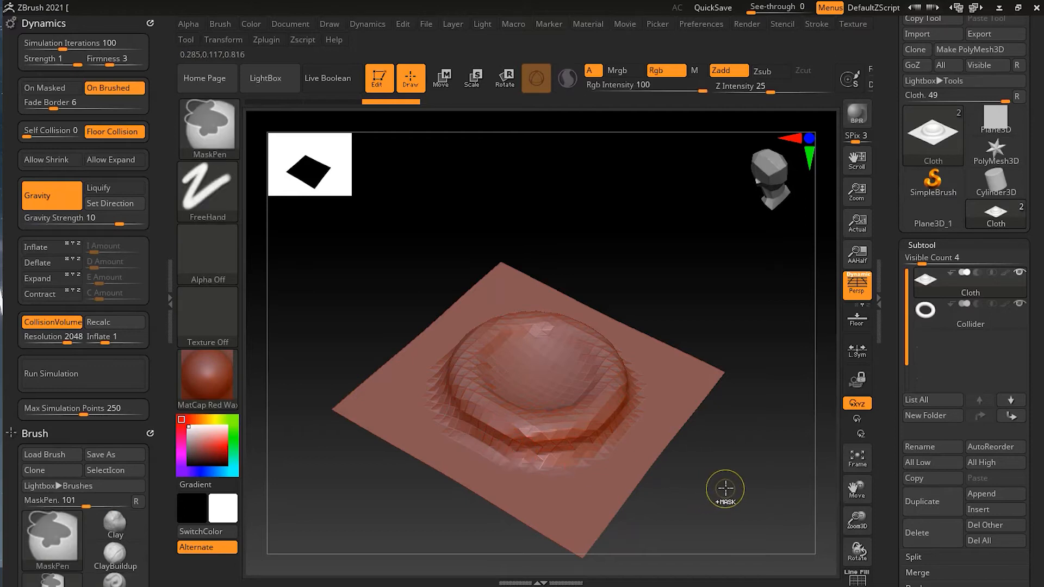
pyautogui.hotkey('ctrl', 'z')
# Divide the Cloth plane up to subdivision level 3 and check its wireframe density and subdivision level
pyautogui.moveTo(723, 417)
pyautogui.mouseDown()
pyautogui.moveTo(708, 410)
pyautogui.moveTo(697, 452)
pyautogui.mouseUp()
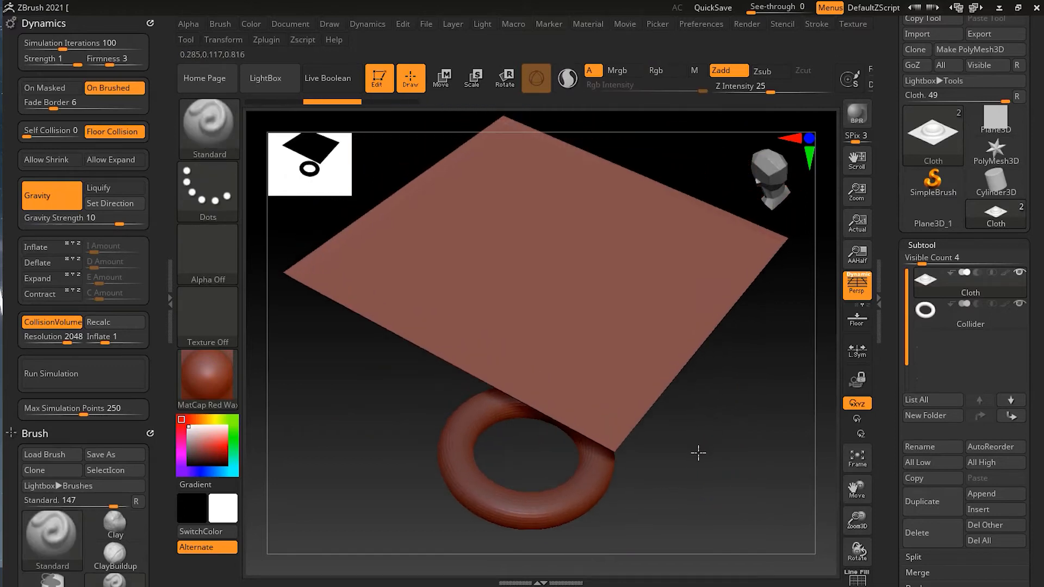
pyautogui.press('ctrl')
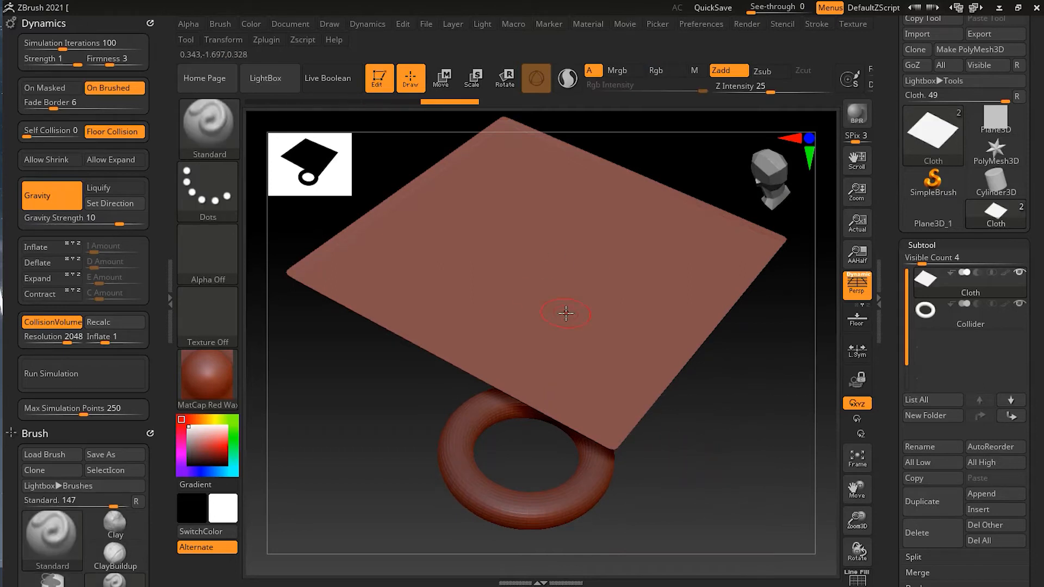
pyautogui.hotkey('shift', 'f')
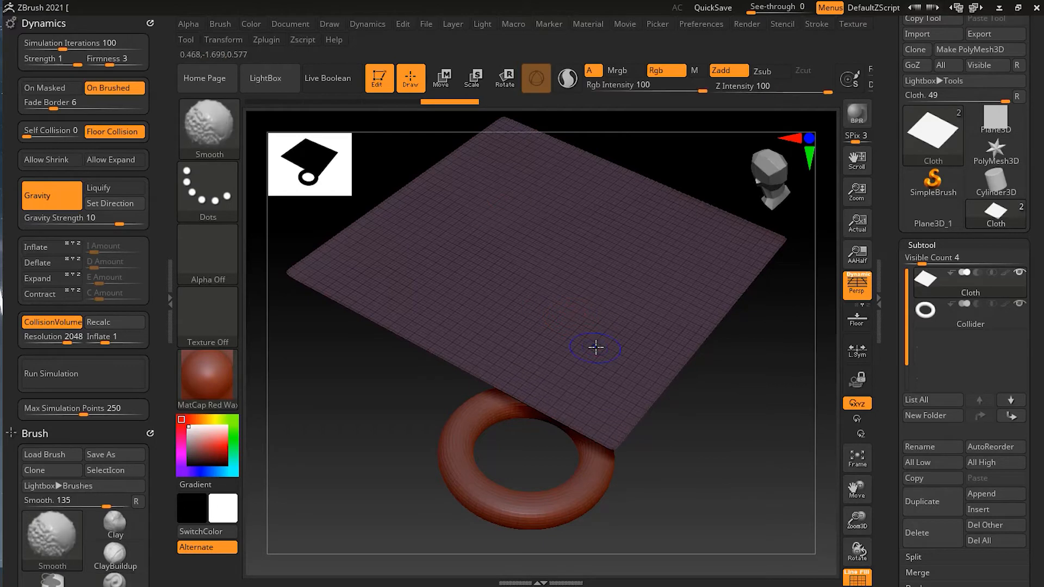
pyautogui.hotkey('shift', 'f')
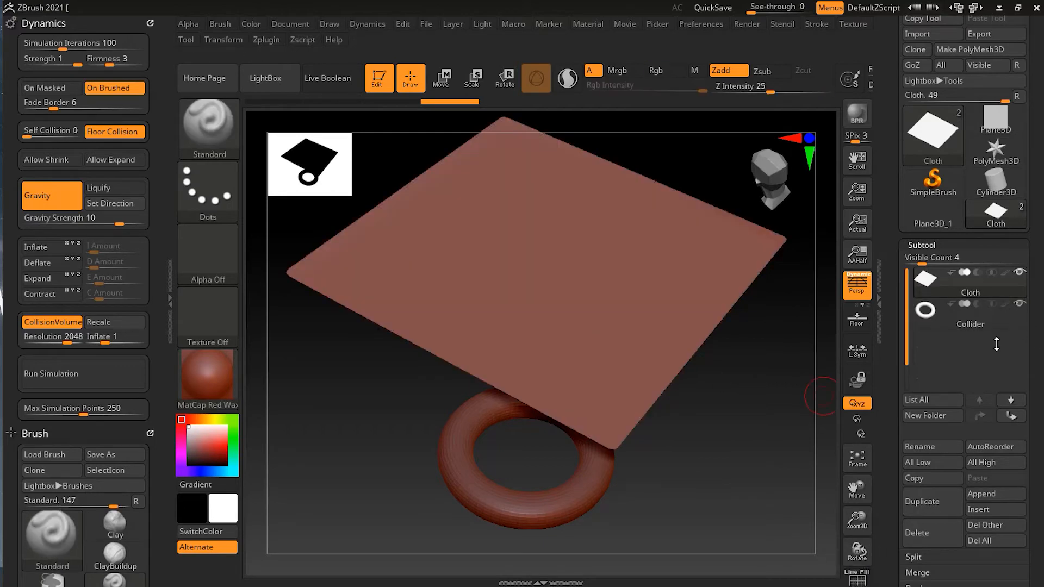
pyautogui.moveTo(761, 396); pyautogui.dragTo(713, 395)
pyautogui.click(934, 246)
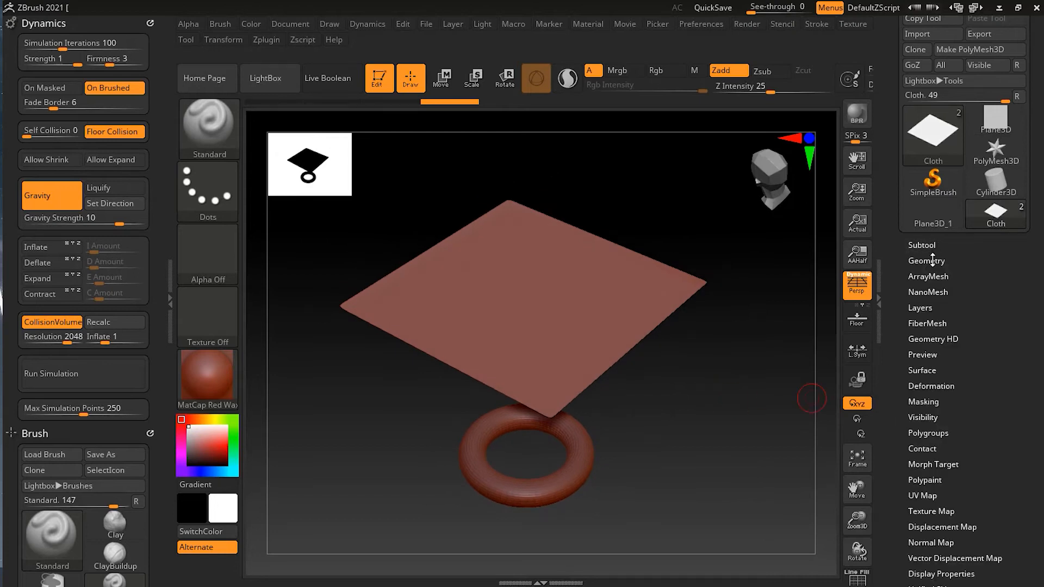
pyautogui.click(930, 260)
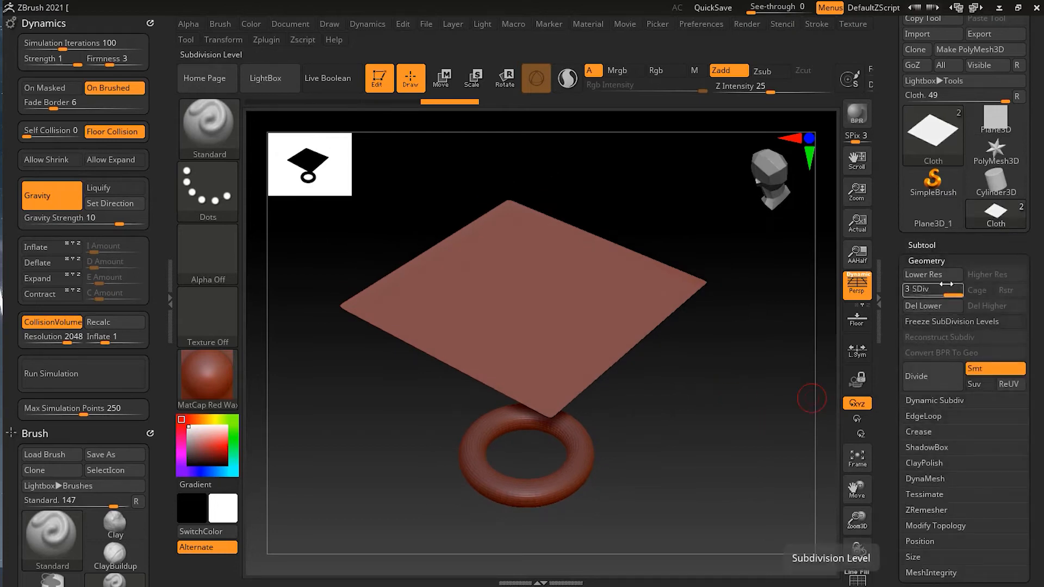
pyautogui.click(930, 261)
pyautogui.click(927, 245)
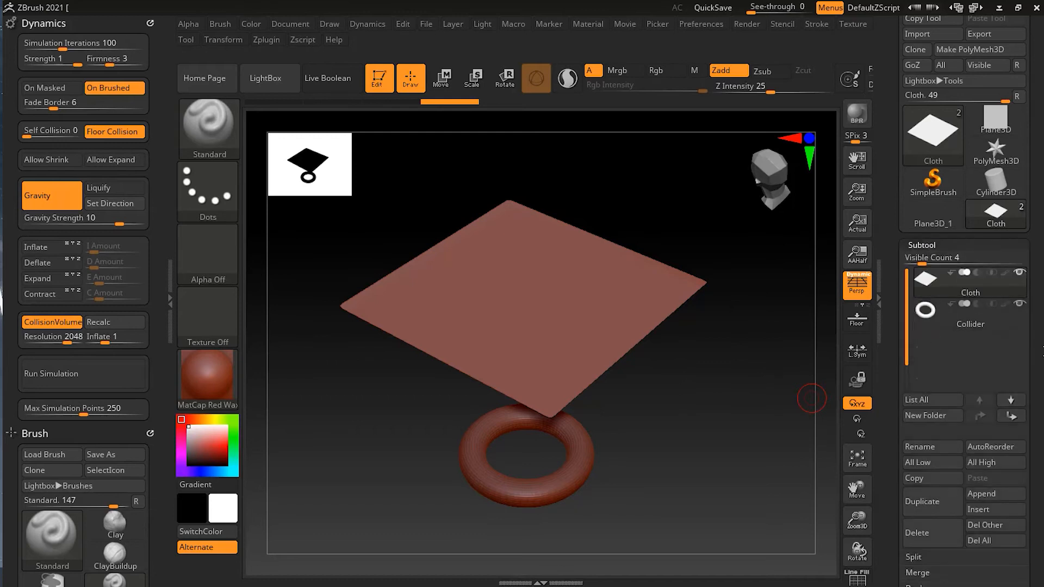
# Run the simulation on the subdivided Cloth over the visible Collider ring, stop it, and undo the drape
pyautogui.click(97, 373)
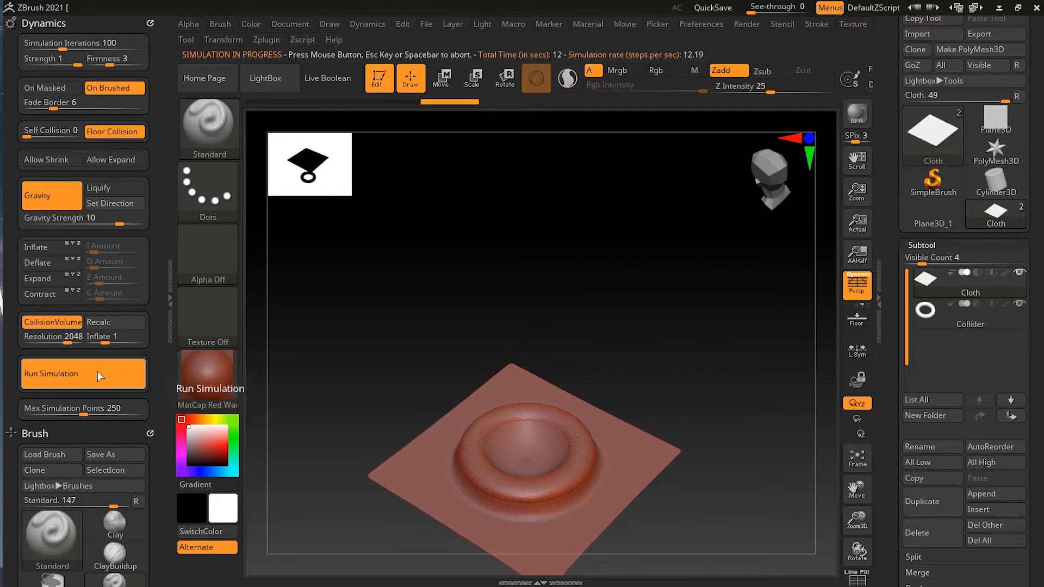
pyautogui.moveTo(711, 384)
pyautogui.mouseDown()
pyautogui.moveTo(706, 212)
pyautogui.moveTo(706, 401)
pyautogui.moveTo(718, 386)
pyautogui.mouseUp()
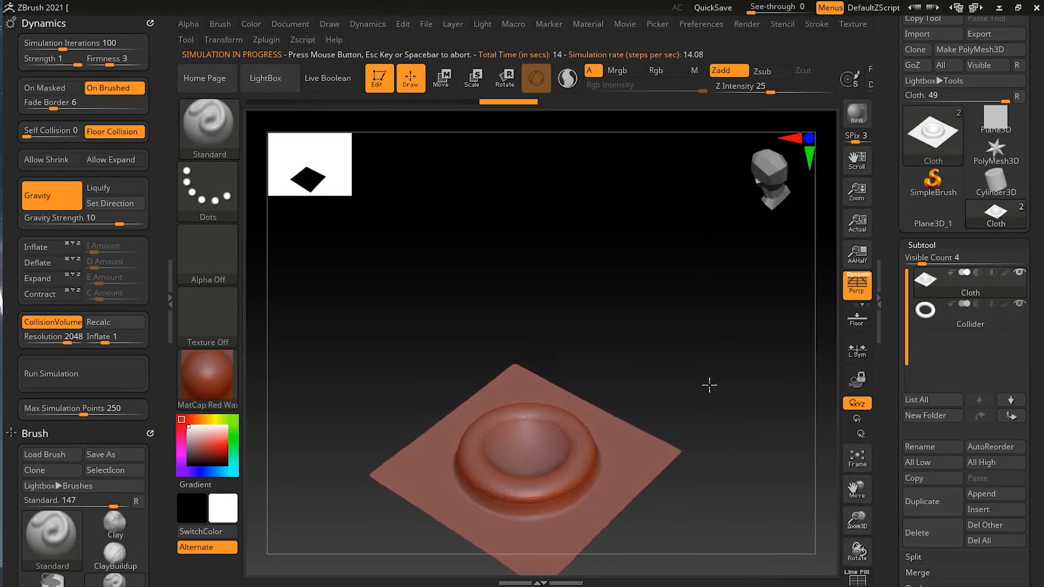
pyautogui.press('ctrl')
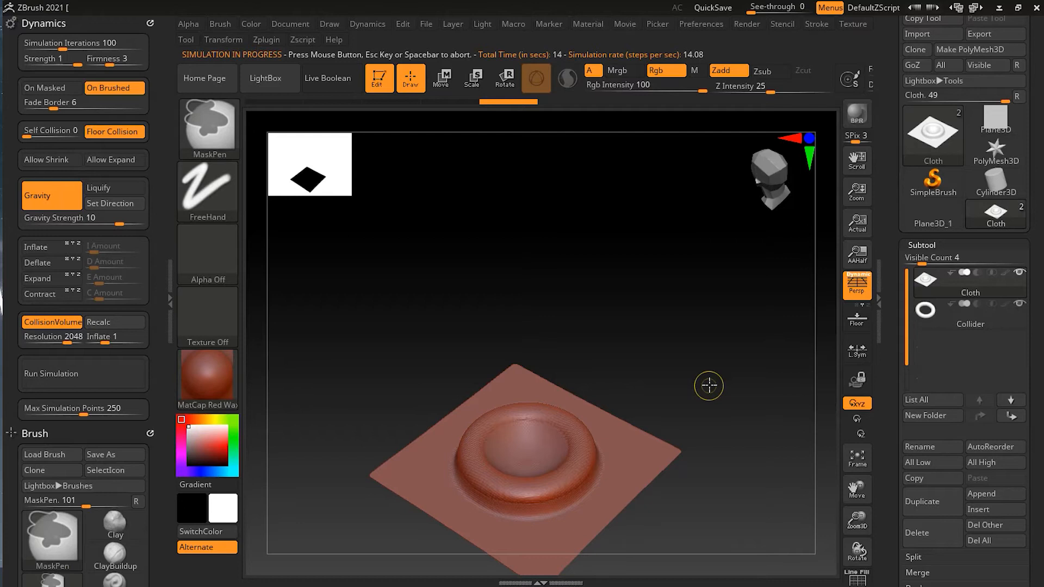
pyautogui.hotkey('ctrl', 'z')
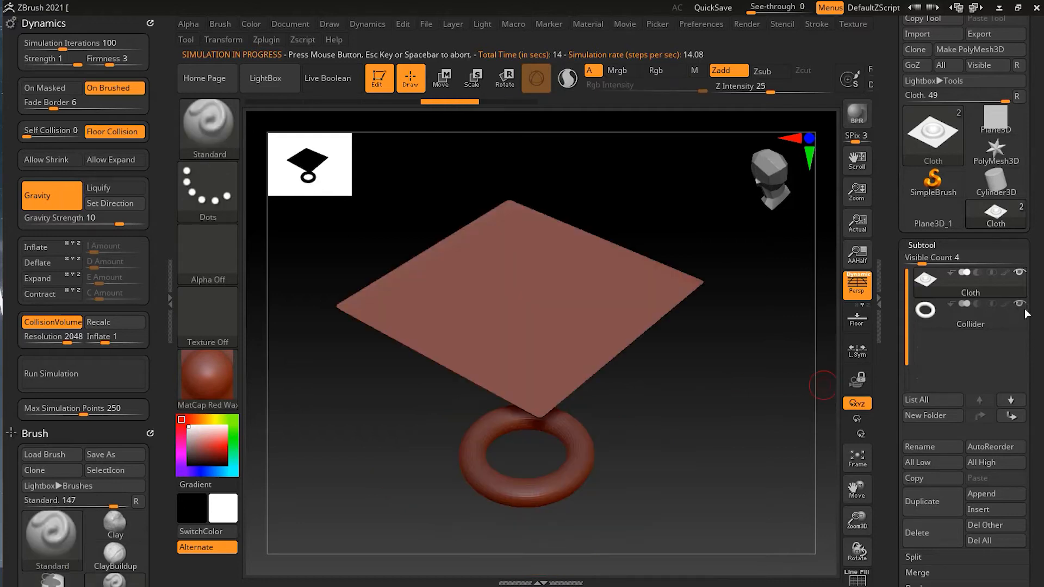
# Try the simulation with the Collider subtool hidden, undo the drape, and show the Collider again
pyautogui.moveTo(1033, 317)
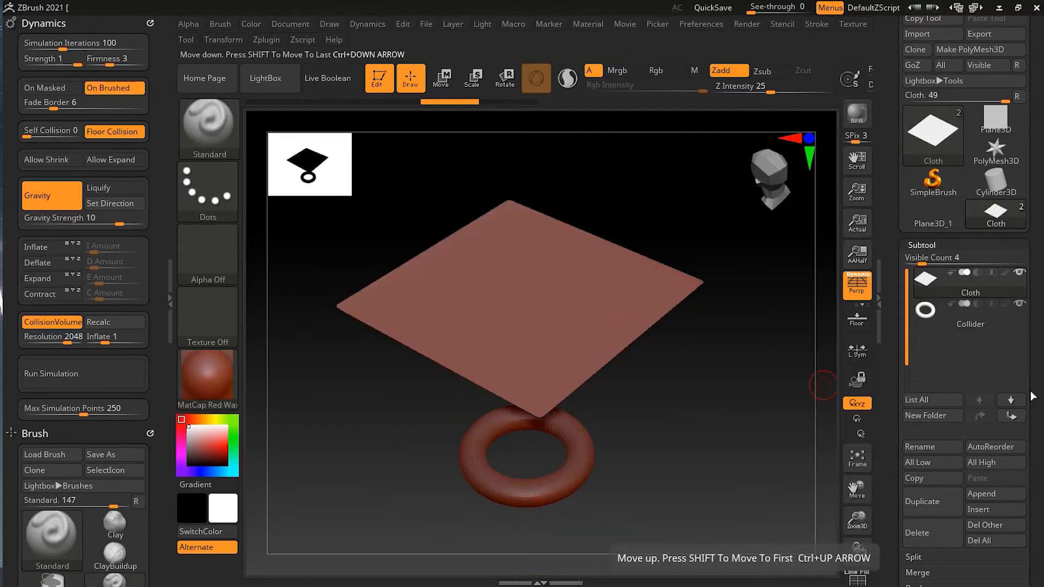
pyautogui.click(1019, 304)
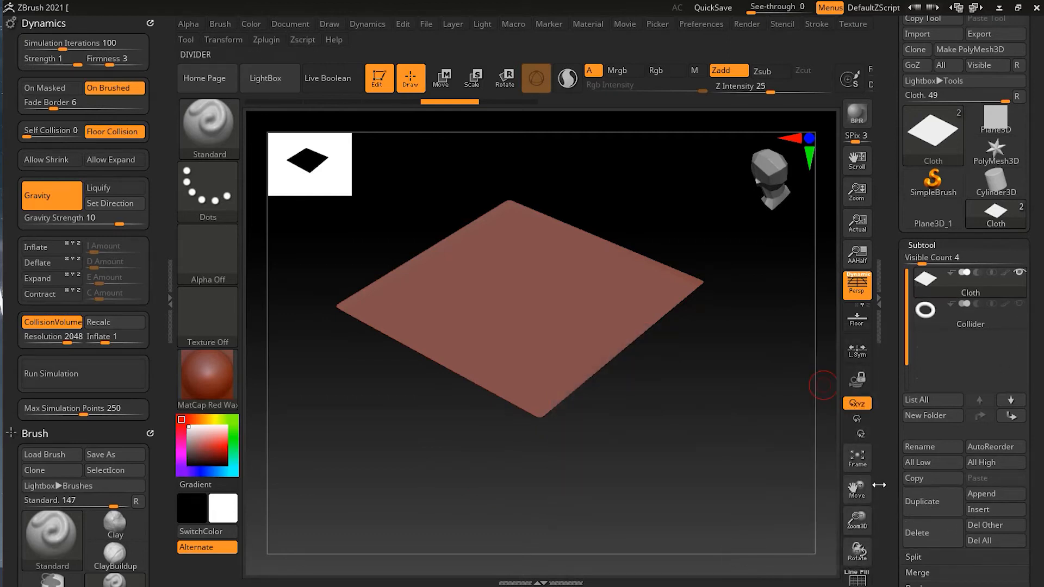
pyautogui.click(127, 376)
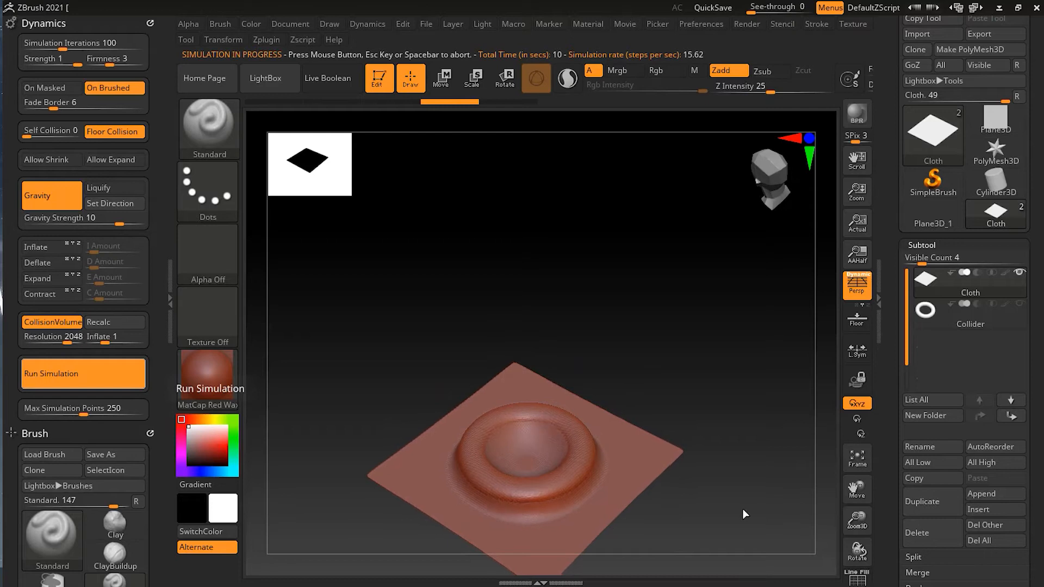
pyautogui.click(744, 492)
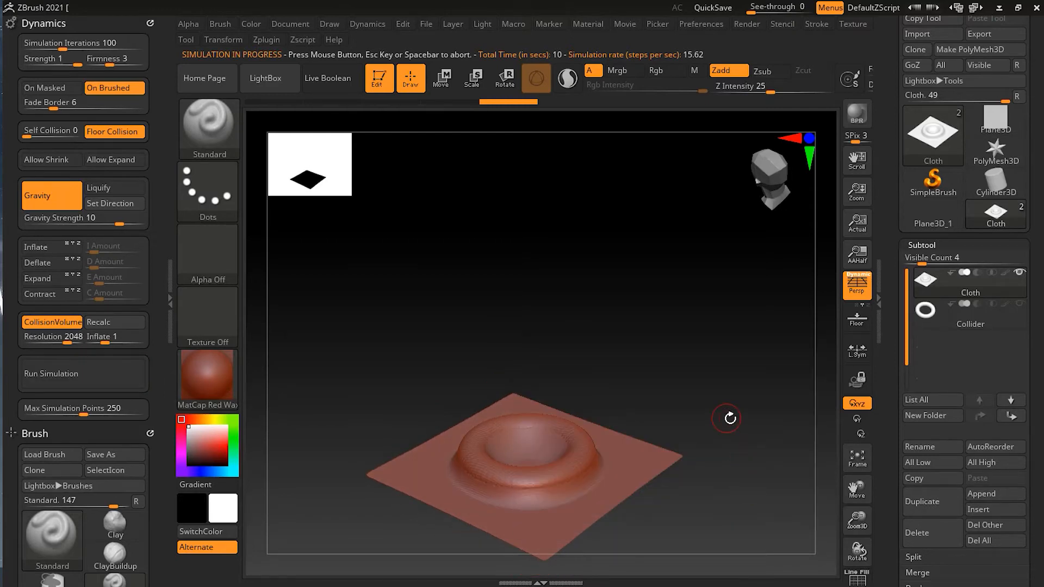
pyautogui.moveTo(665, 349); pyautogui.dragTo(668, 434)
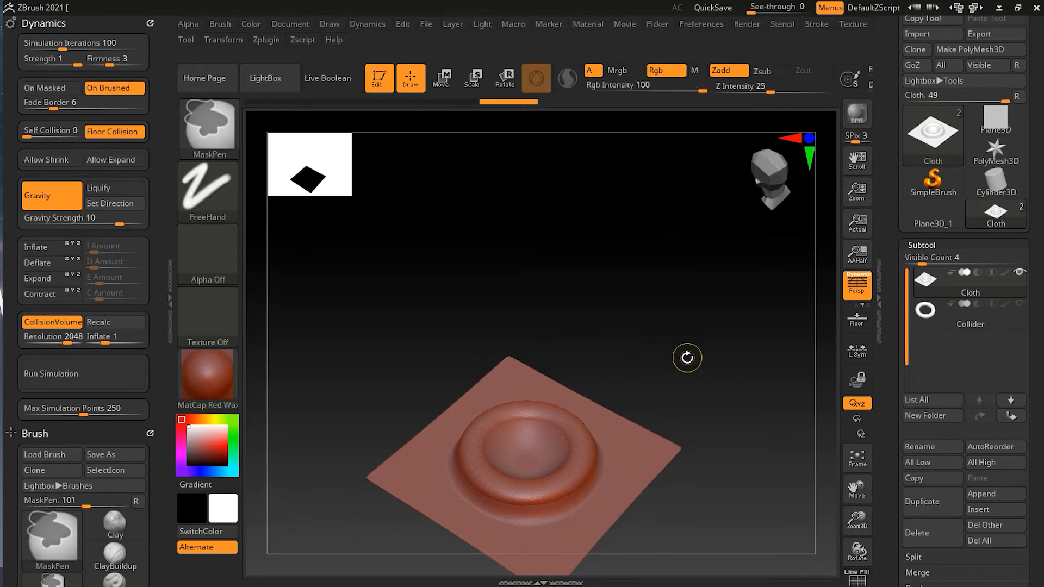
pyautogui.hotkey('ctrl', 'z')
pyautogui.click(1019, 305)
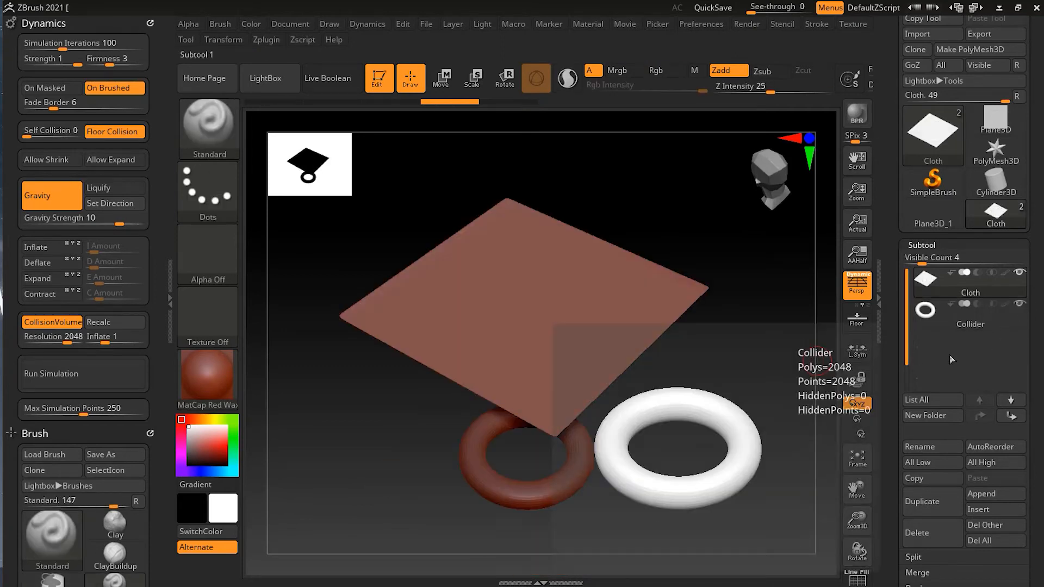
# Move the Cloth subtool horizontally along the Z and X axes so it sits off-center above the Collider ring
pyautogui.moveTo(699, 441); pyautogui.dragTo(699, 459)
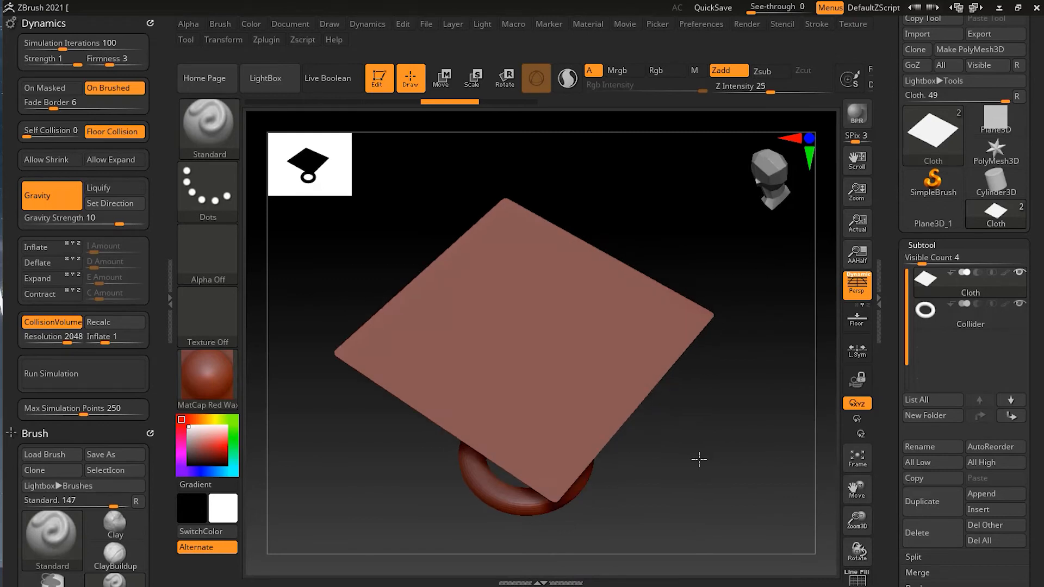
pyautogui.press('w')
pyautogui.moveTo(460, 288); pyautogui.dragTo(403, 257)
pyautogui.moveTo(532, 253); pyautogui.dragTo(557, 232)
pyautogui.moveTo(683, 397); pyautogui.dragTo(678, 345)
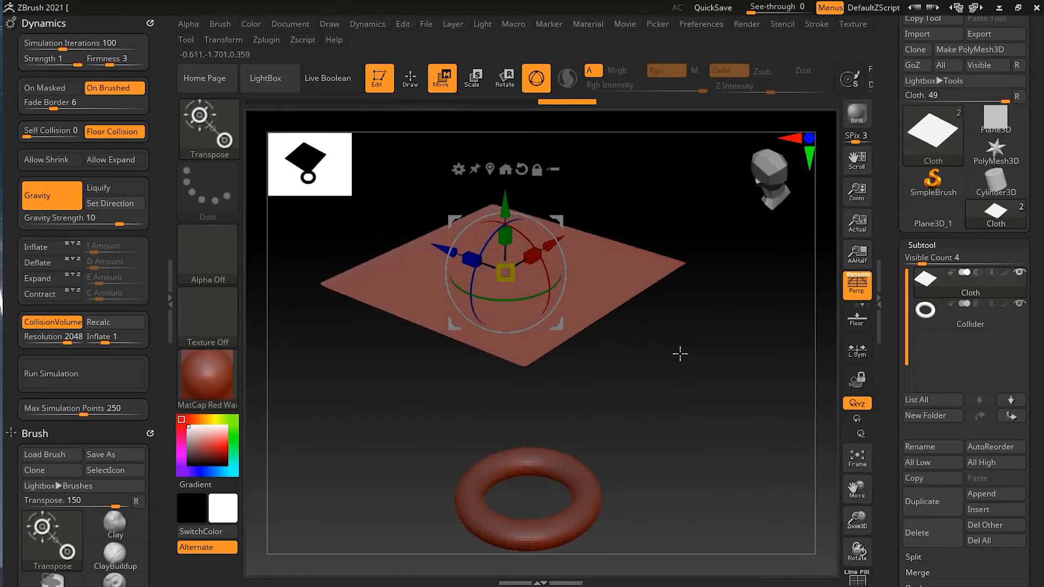
# Run the simulation to drop the off-center Cloth onto the Collider ring and stop it once draped
pyautogui.press('q')
pyautogui.click(79, 379)
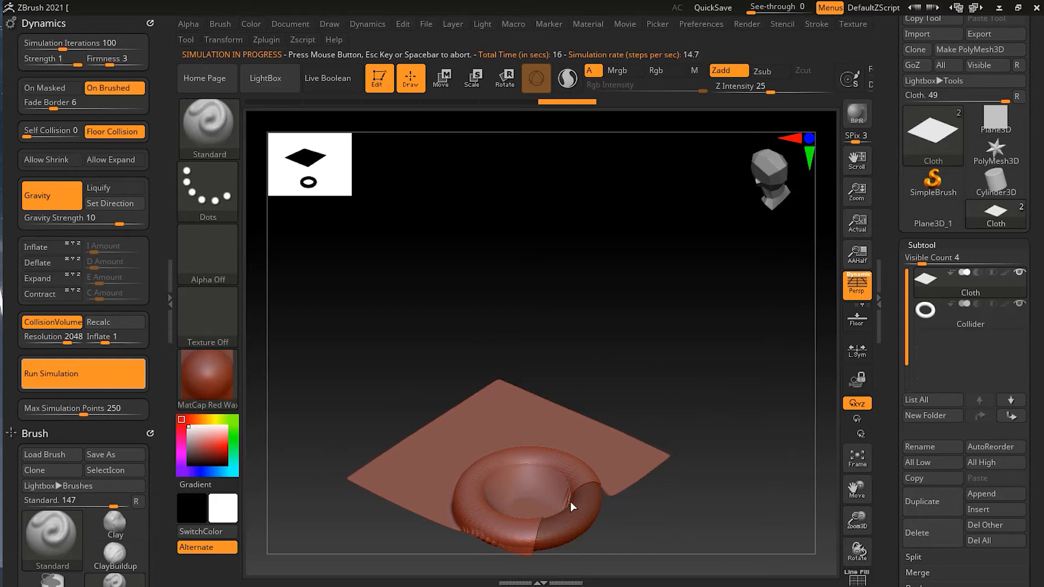
pyautogui.click(638, 500)
# Smooth a small patch of the draped Cloth near its edge on the Collider ring
pyautogui.moveTo(634, 524); pyautogui.dragTo(682, 429)
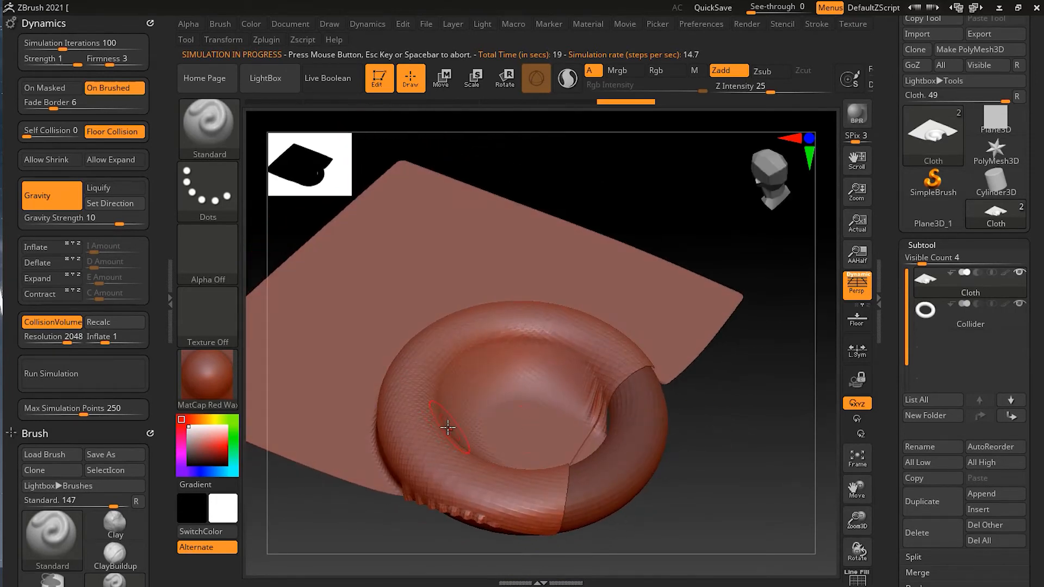
pyautogui.press('shift')
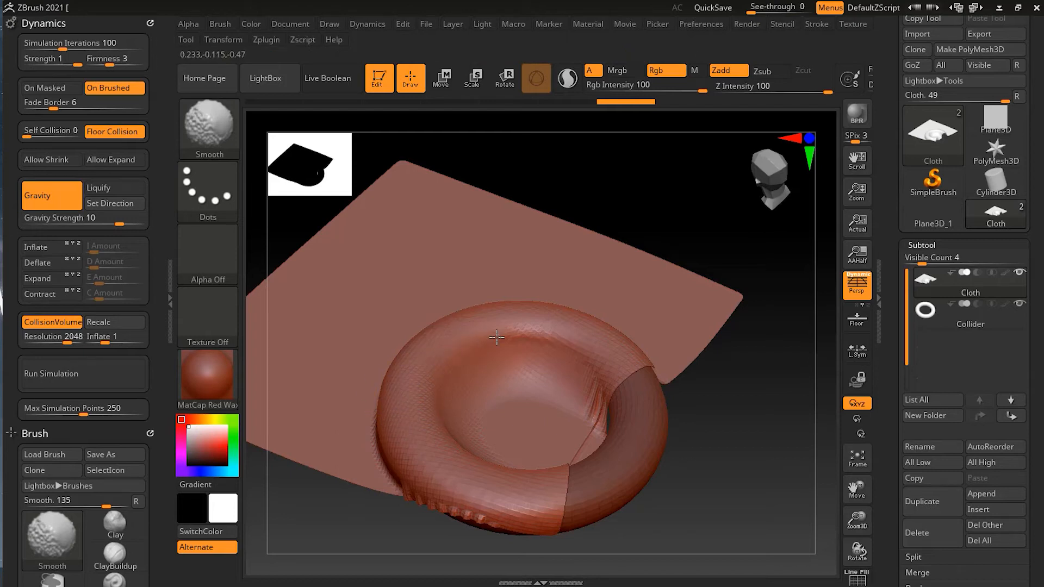
pyautogui.keyDown('shift'); pyautogui.moveTo(644, 361); pyautogui.dragTo(645, 363); pyautogui.keyUp('shift')
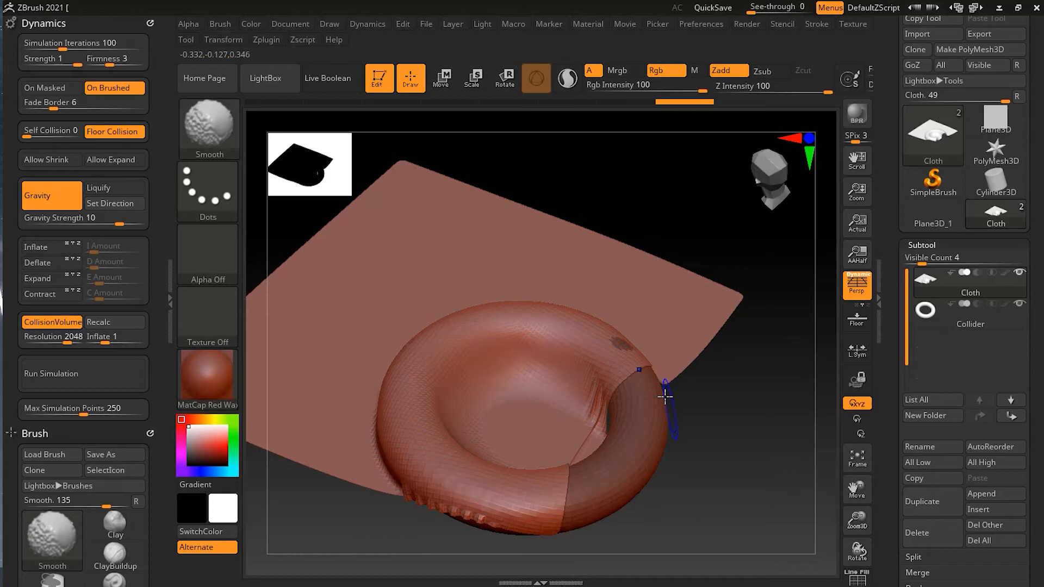
# Try smoothing the Cloth where it drapes over the Collider ring, and undo the smoothing strokes
pyautogui.keyDown('shift'); pyautogui.moveTo(608, 425); pyautogui.dragTo(590, 381); pyautogui.keyUp('shift')
pyautogui.moveTo(451, 516)
pyautogui.keyDown('shift'); pyautogui.mouseDown()
pyautogui.moveTo(428, 499)
pyautogui.moveTo(429, 435)
pyautogui.mouseUp(); pyautogui.keyUp('shift')
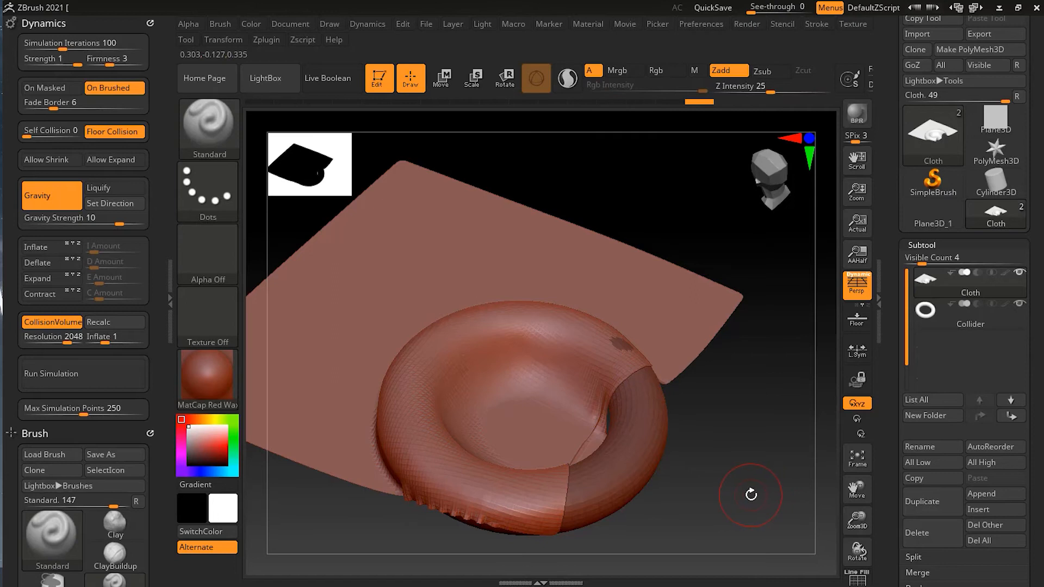
pyautogui.press('ctrl')
pyautogui.hotkey('ctrl', 'z')
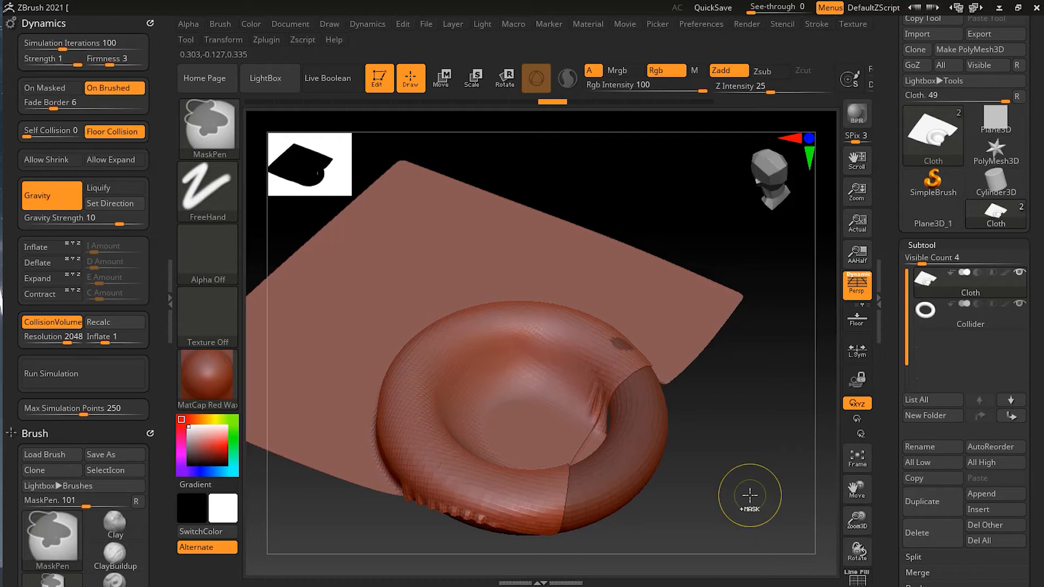
pyautogui.hotkey('ctrl', 'z')
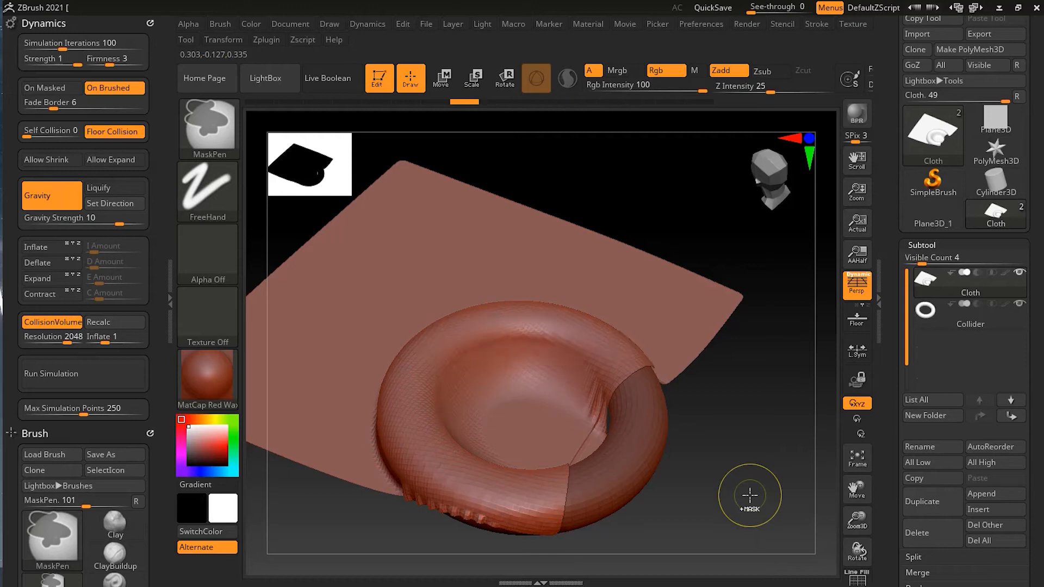
pyautogui.hotkey('ctrl', 'z')
# Undo the off-center drape so the flat Cloth sits above the Collider ring again
pyautogui.keyDown('alt'); pyautogui.moveTo(732, 447); pyautogui.dragTo(638, 484); pyautogui.keyUp('alt')
pyautogui.keyDown('alt'); pyautogui.moveTo(657, 459); pyautogui.dragTo(618, 415); pyautogui.keyUp('alt')
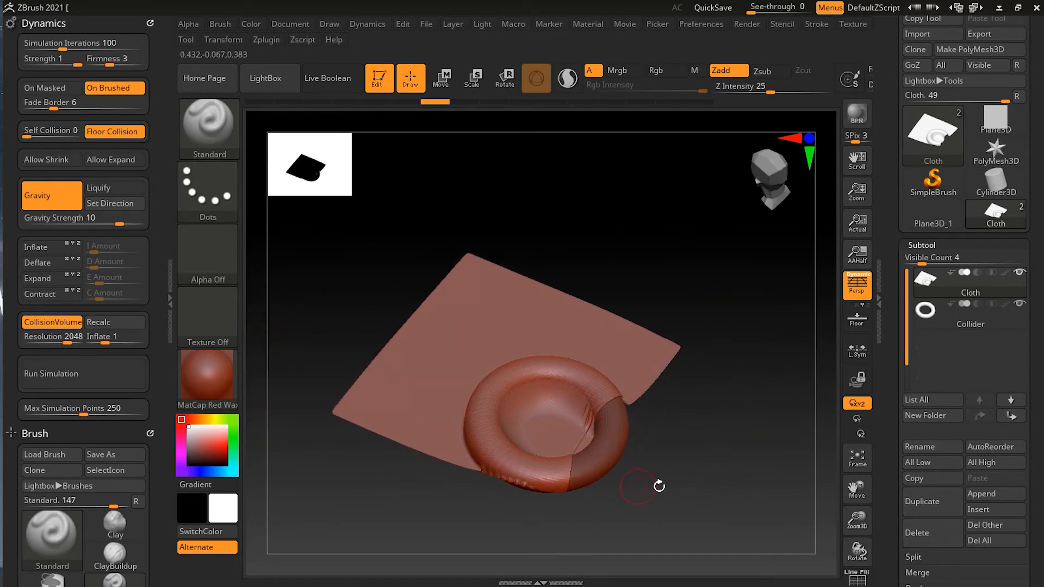
pyautogui.moveTo(668, 485); pyautogui.dragTo(753, 460)
pyautogui.hotkey('ctrl', 'z')
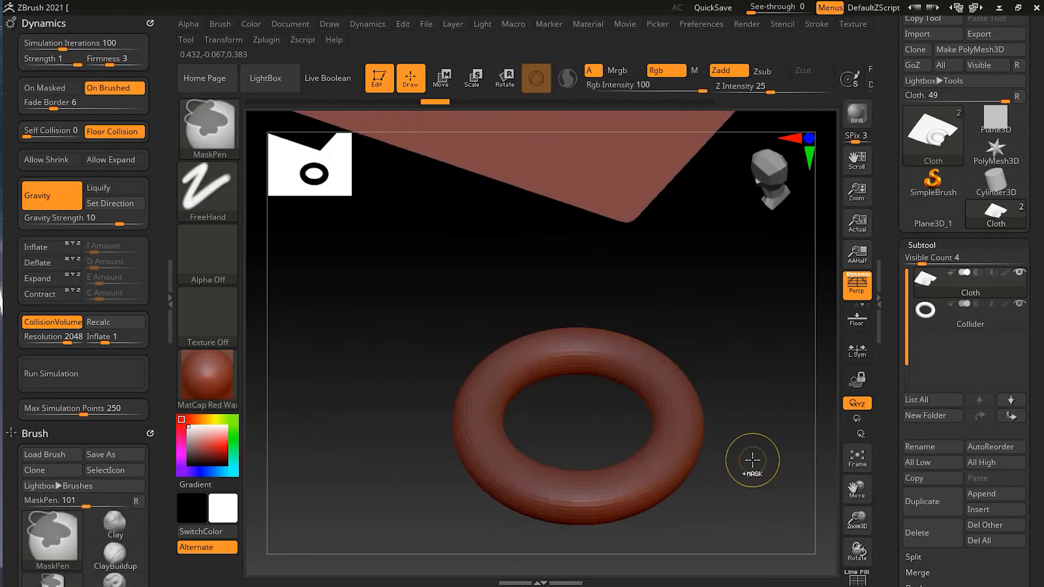
pyautogui.moveTo(756, 449); pyautogui.dragTo(686, 454)
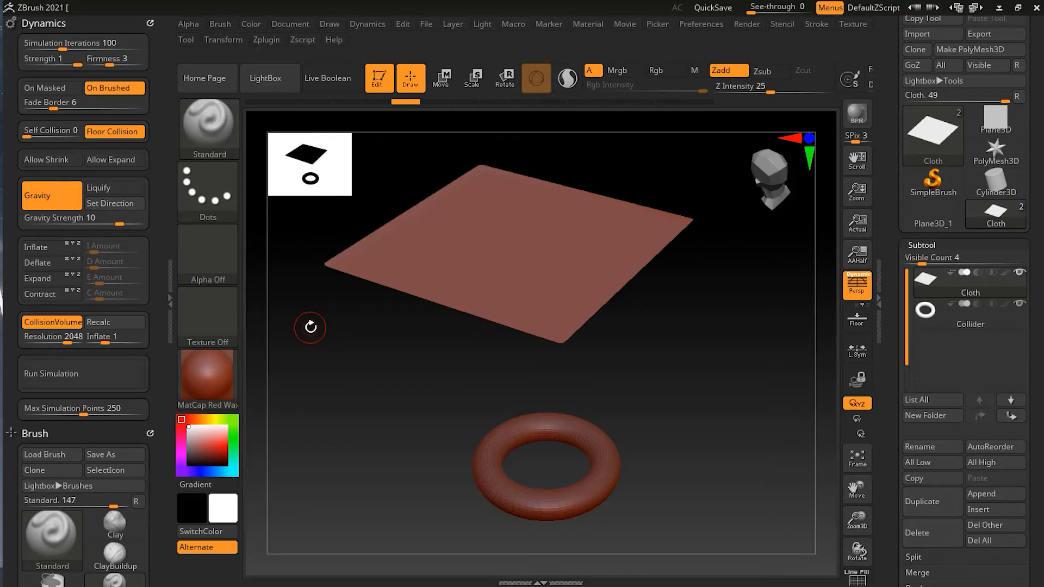
# Pull the front corner of the flat Cloth downward using the Move brush at a larger draw size
pyautogui.press('b')
pyautogui.press('m')
pyautogui.press('v')
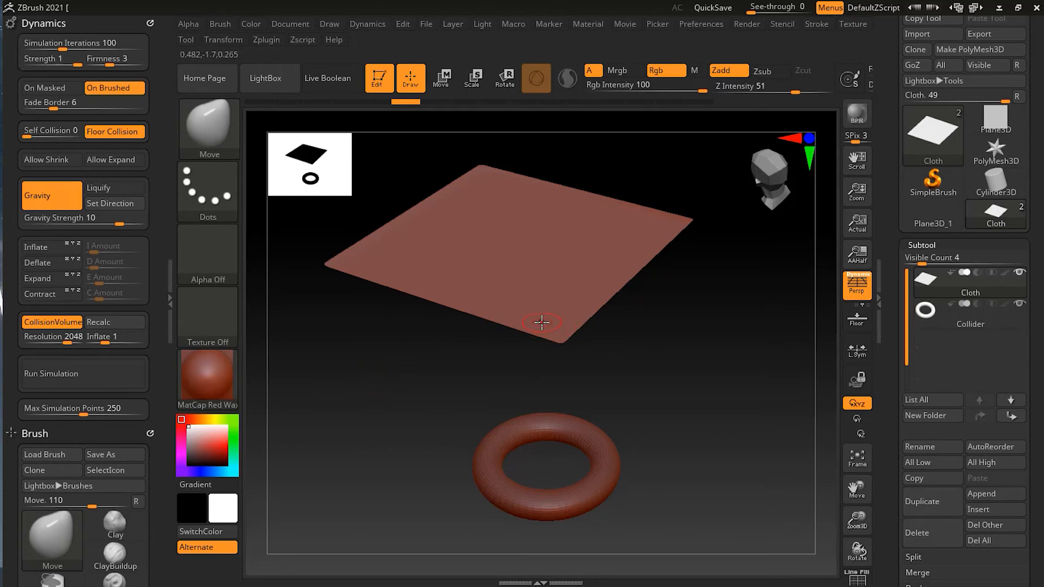
pyautogui.press('s')
pyautogui.moveTo(541, 324); pyautogui.dragTo(551, 325)
pyautogui.moveTo(625, 376)
pyautogui.mouseDown()
pyautogui.moveTo(671, 370)
pyautogui.moveTo(671, 352)
pyautogui.moveTo(632, 341)
pyautogui.moveTo(622, 354)
pyautogui.moveTo(650, 384)
pyautogui.moveTo(630, 389)
pyautogui.mouseUp()
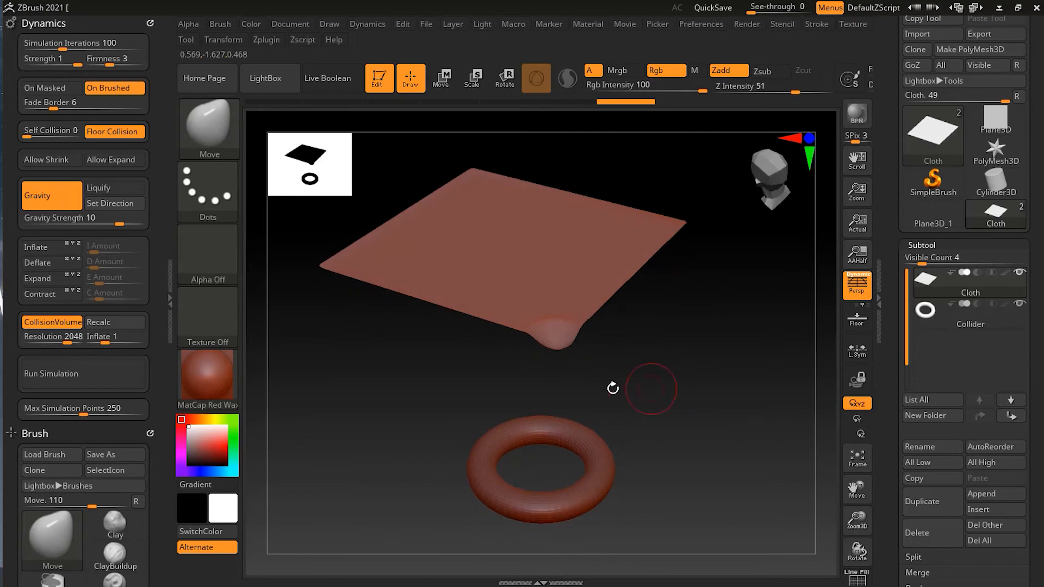
# Turn on Liquify for gravity and check the pulled-down Cloth corner from several angles
pyautogui.click(114, 190)
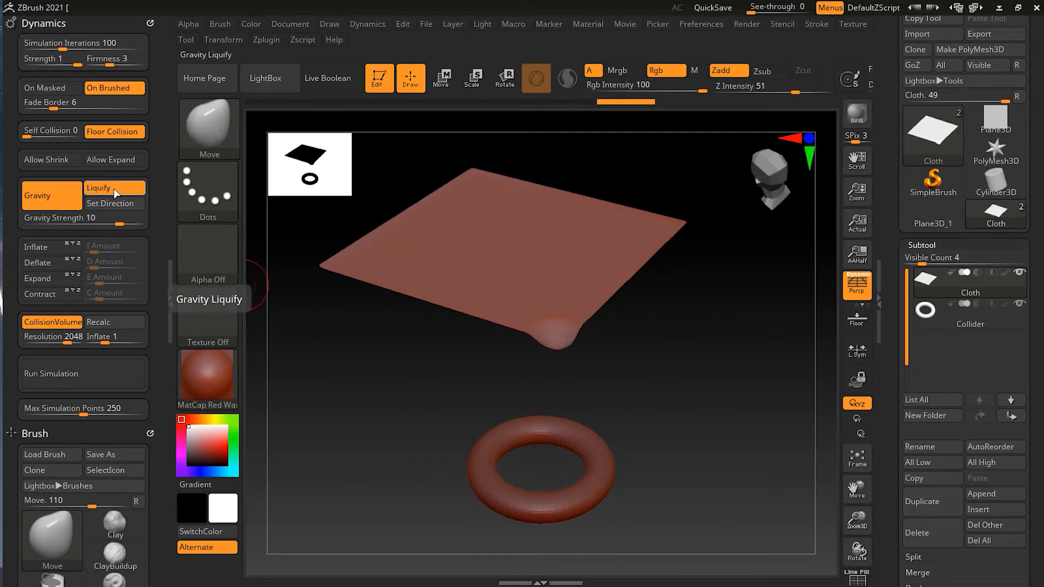
pyautogui.moveTo(701, 349); pyautogui.dragTo(645, 373)
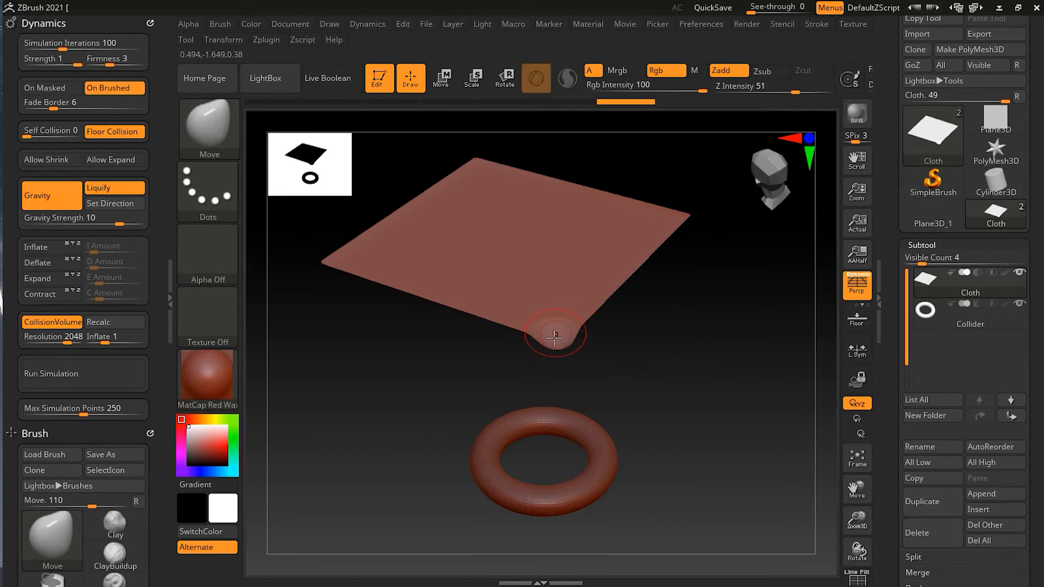
pyautogui.moveTo(615, 360); pyautogui.dragTo(607, 353)
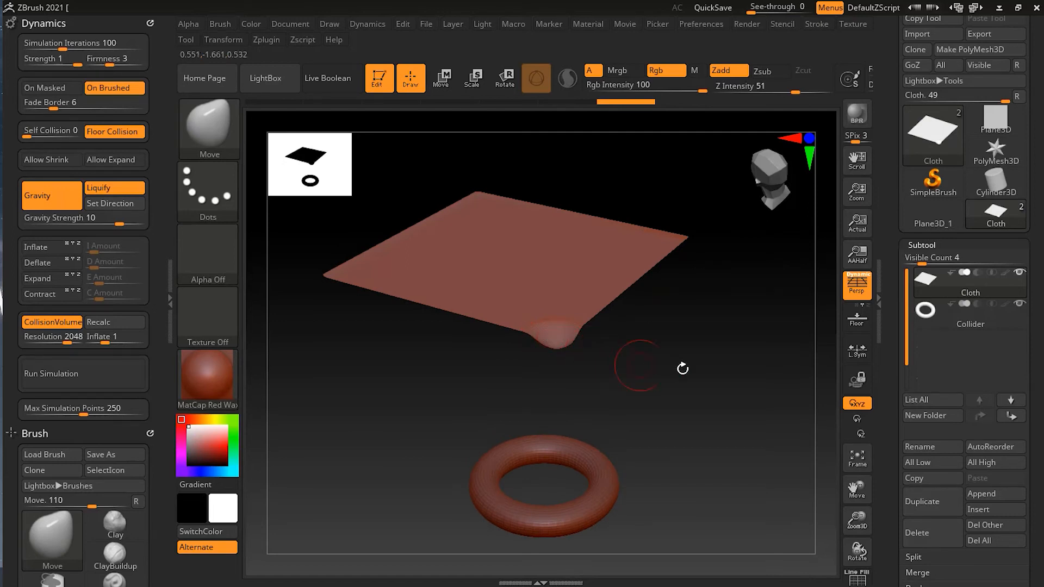
pyautogui.moveTo(709, 361); pyautogui.dragTo(707, 367)
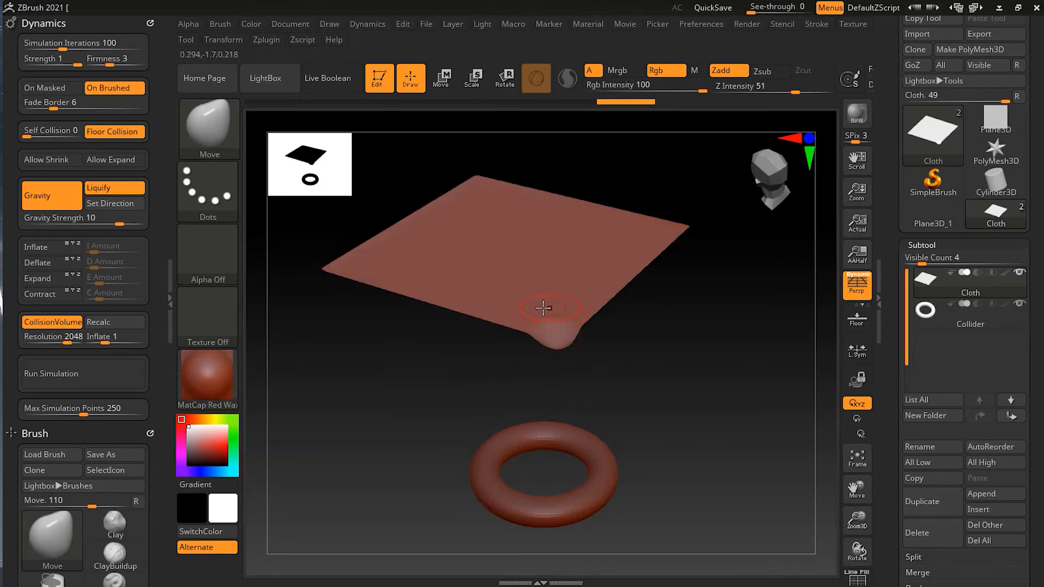
pyautogui.moveTo(565, 340); pyautogui.dragTo(537, 331)
# Run the simulation until the Cloth drapes over the Collider ring, inspect the wrinkles, and undo the drape
pyautogui.click(105, 383)
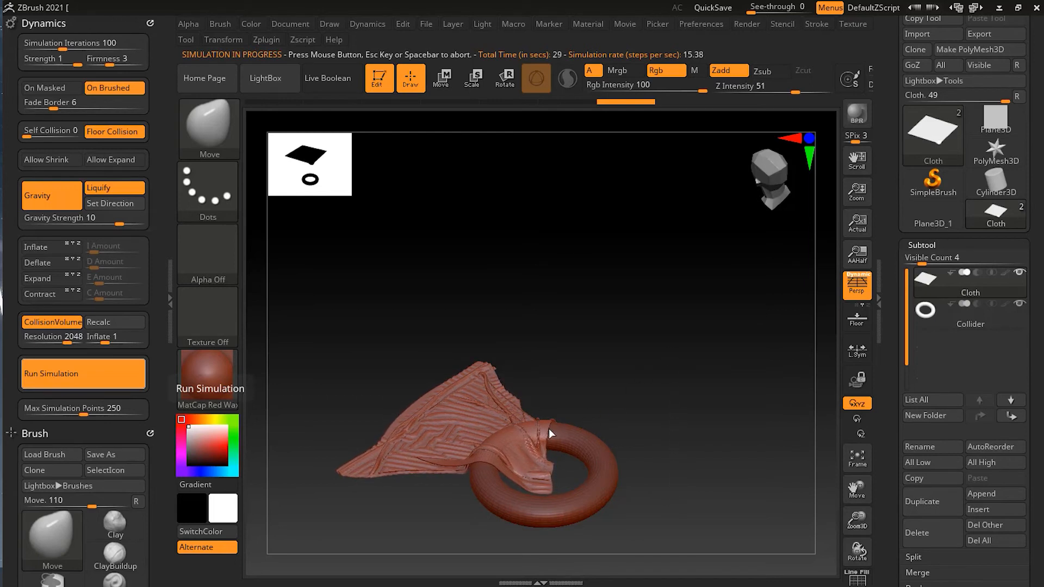
pyautogui.click(613, 409)
pyautogui.moveTo(626, 335); pyautogui.dragTo(696, 360)
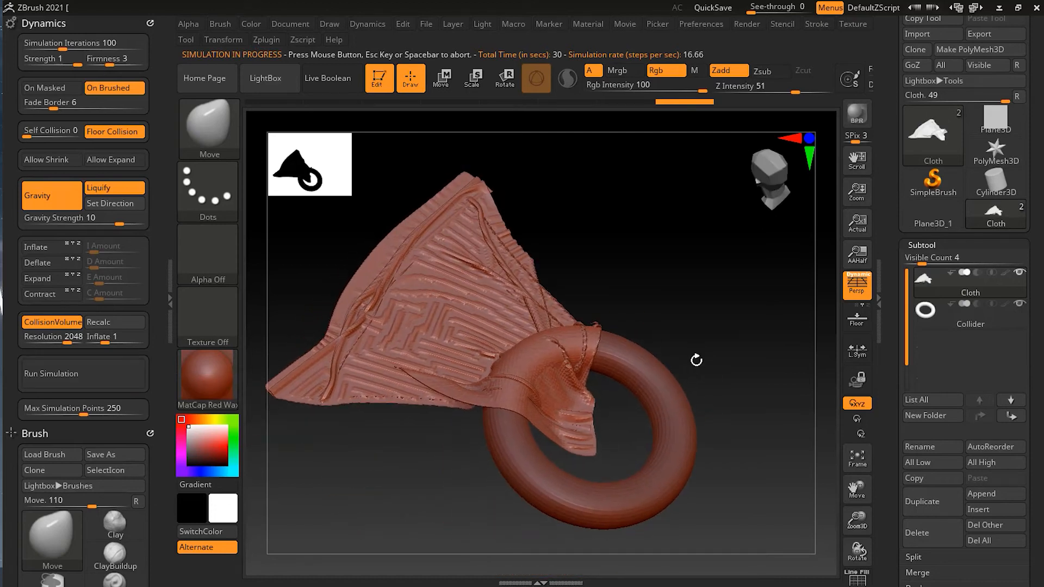
pyautogui.moveTo(647, 310); pyautogui.dragTo(647, 345)
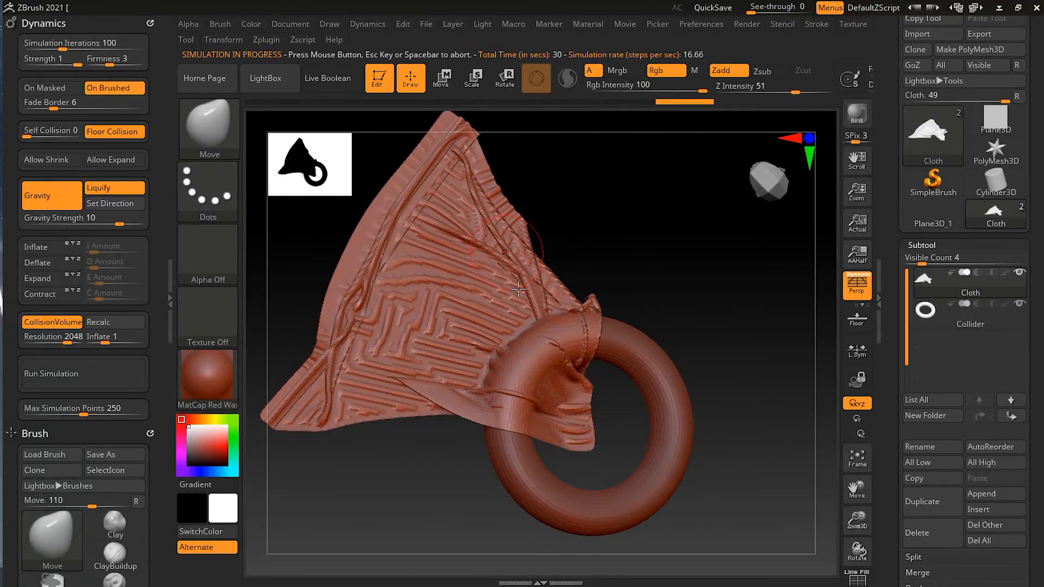
pyautogui.moveTo(680, 298); pyautogui.dragTo(633, 326)
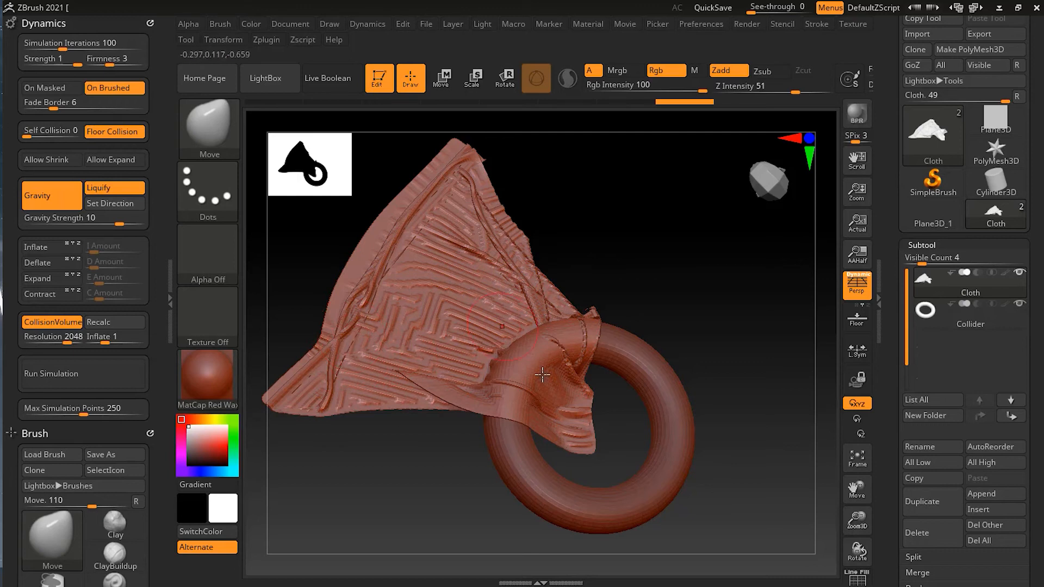
pyautogui.moveTo(447, 446); pyautogui.dragTo(458, 502)
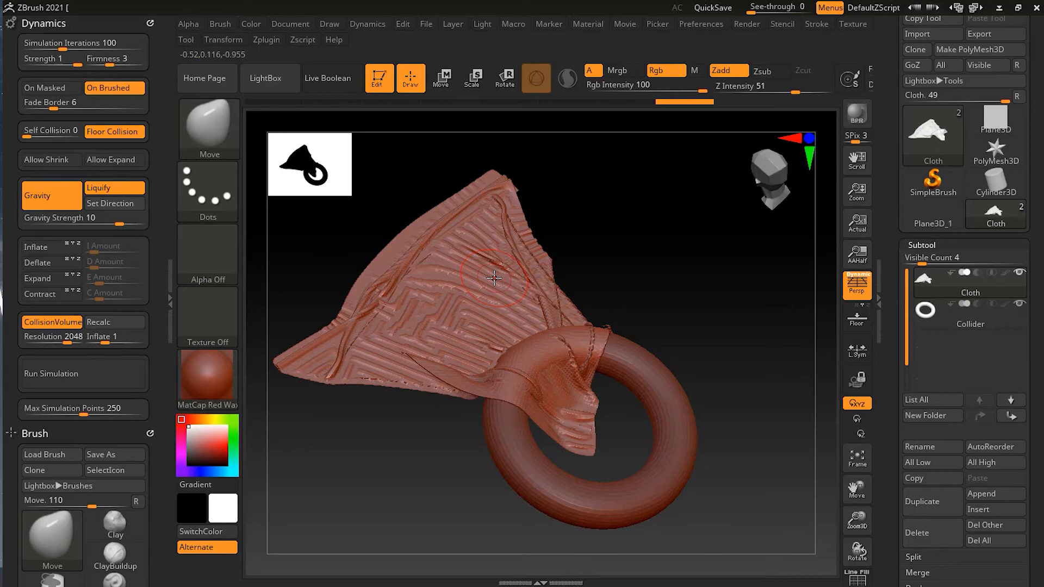
pyautogui.hotkey('ctrl', 'z')
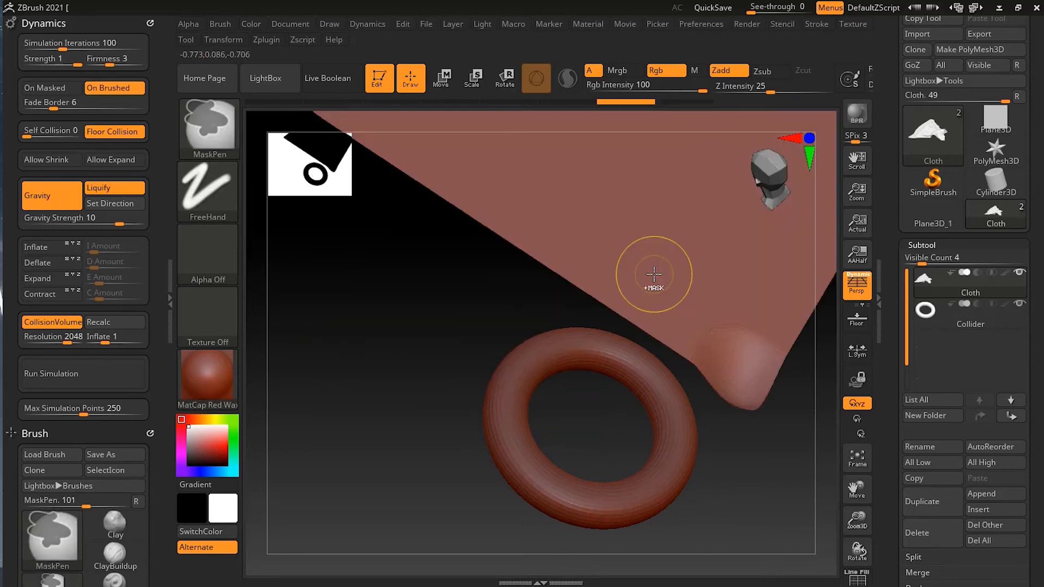
# Set Self Collision to 2 and run the simulation, stopping it once the Cloth hangs over the Collider ring
pyautogui.keyDown('alt'); pyautogui.moveTo(772, 453); pyautogui.dragTo(653, 465); pyautogui.keyUp('alt')
pyautogui.moveTo(672, 465); pyautogui.dragTo(681, 413)
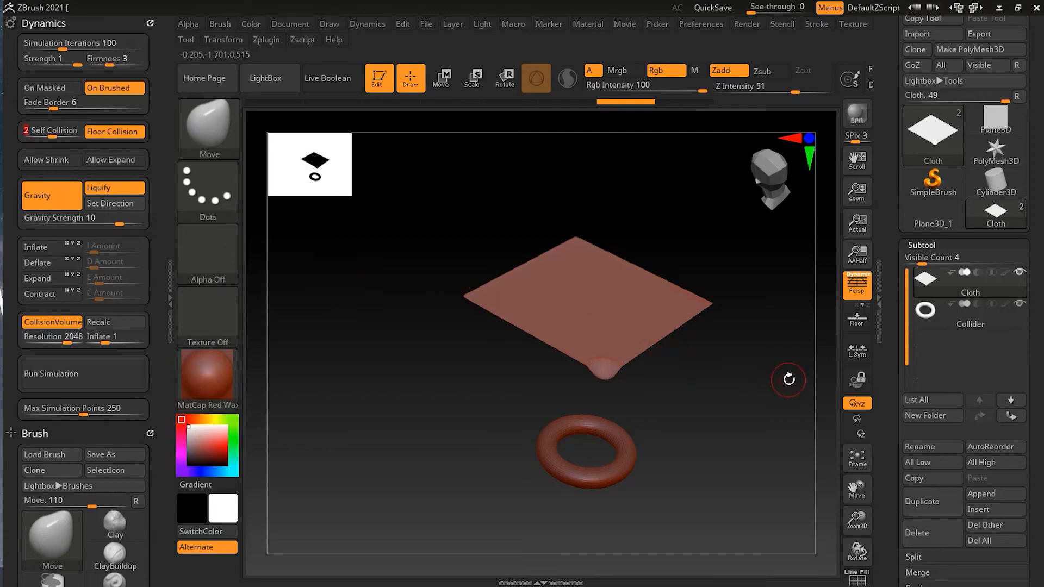
pyautogui.click(107, 375)
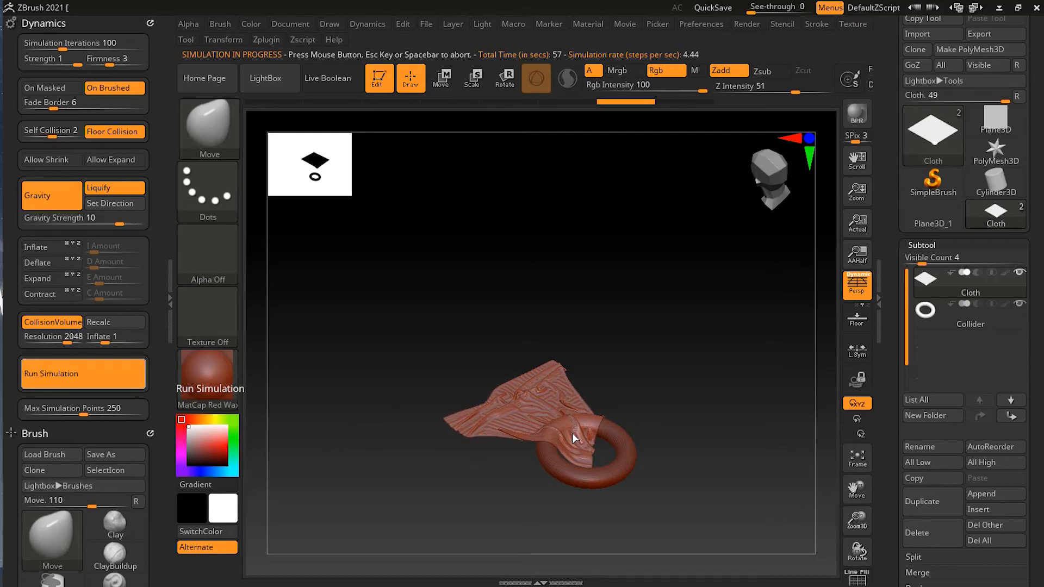
pyautogui.click(503, 488)
pyautogui.moveTo(520, 488); pyautogui.dragTo(739, 469)
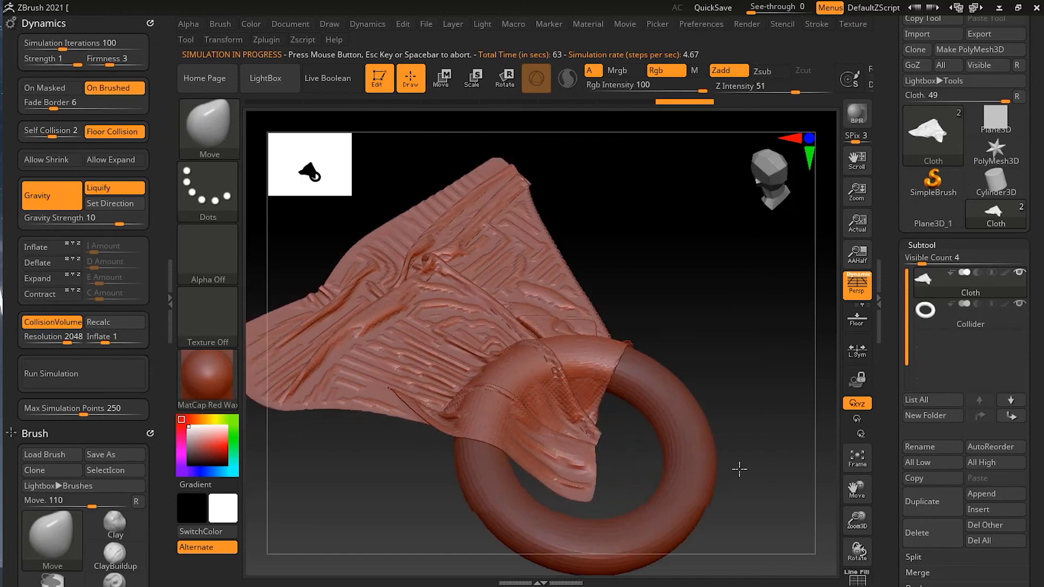
pyautogui.keyDown('alt'); pyautogui.moveTo(759, 384); pyautogui.dragTo(712, 414); pyautogui.keyUp('alt')
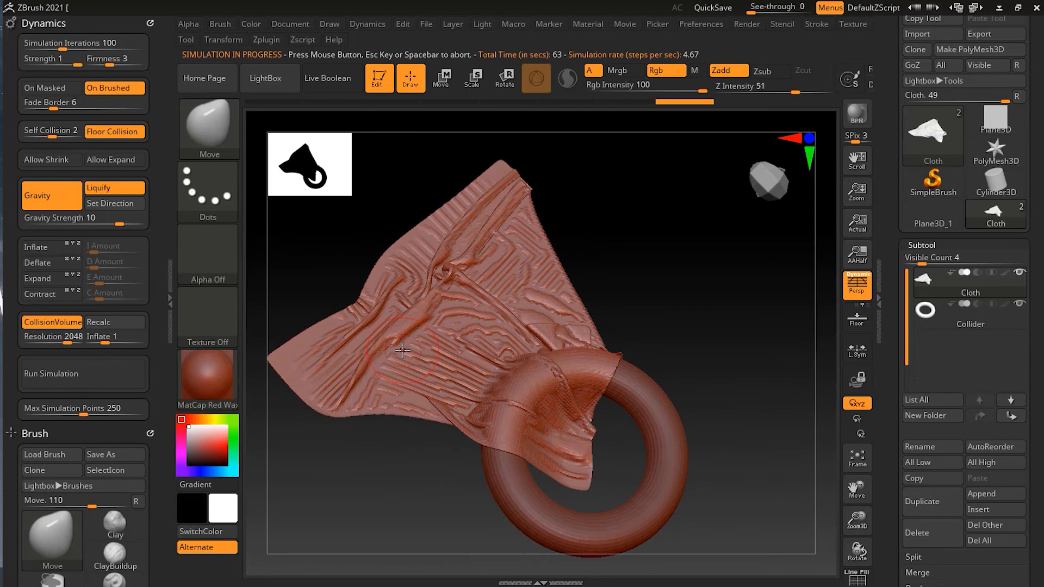
# Try smoothing the wrinkles across the draped Cloth with the Smooth brush, and undo the strokes
pyautogui.moveTo(404, 350)
pyautogui.keyDown('shift'); pyautogui.mouseDown()
pyautogui.moveTo(352, 332)
pyautogui.moveTo(473, 228)
pyautogui.moveTo(446, 353)
pyautogui.moveTo(505, 337)
pyautogui.moveTo(566, 442)
pyautogui.moveTo(544, 250)
pyautogui.moveTo(538, 337)
pyautogui.moveTo(514, 201)
pyautogui.moveTo(472, 210)
pyautogui.mouseUp(); pyautogui.keyUp('shift')
pyautogui.moveTo(631, 296)
pyautogui.mouseDown()
pyautogui.moveTo(622, 259)
pyautogui.moveTo(674, 285)
pyautogui.moveTo(660, 324)
pyautogui.moveTo(415, 440)
pyautogui.mouseUp()
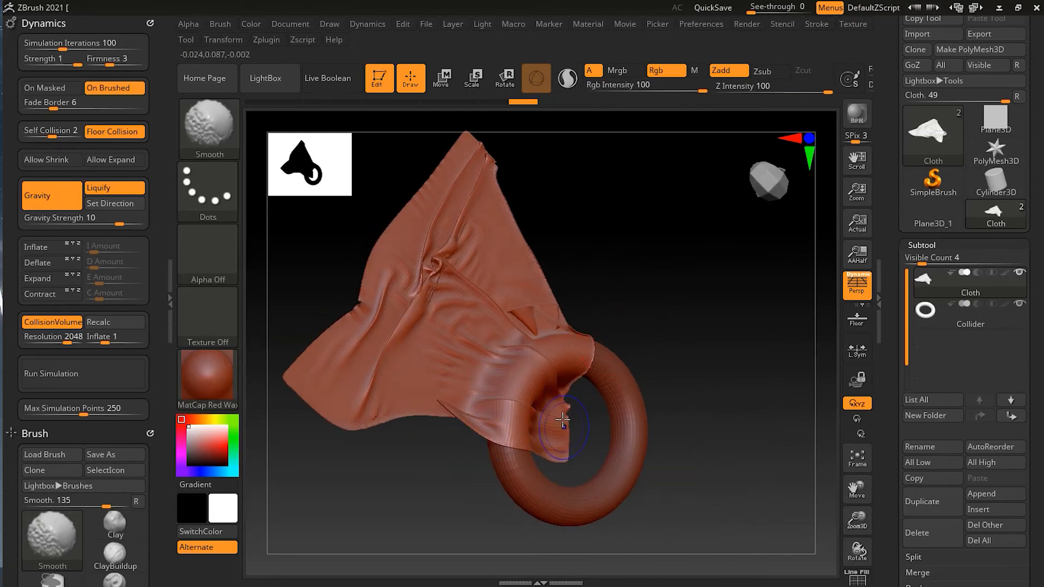
pyautogui.moveTo(587, 321)
pyautogui.mouseDown()
pyautogui.moveTo(676, 305)
pyautogui.moveTo(659, 310)
pyautogui.moveTo(678, 326)
pyautogui.mouseUp()
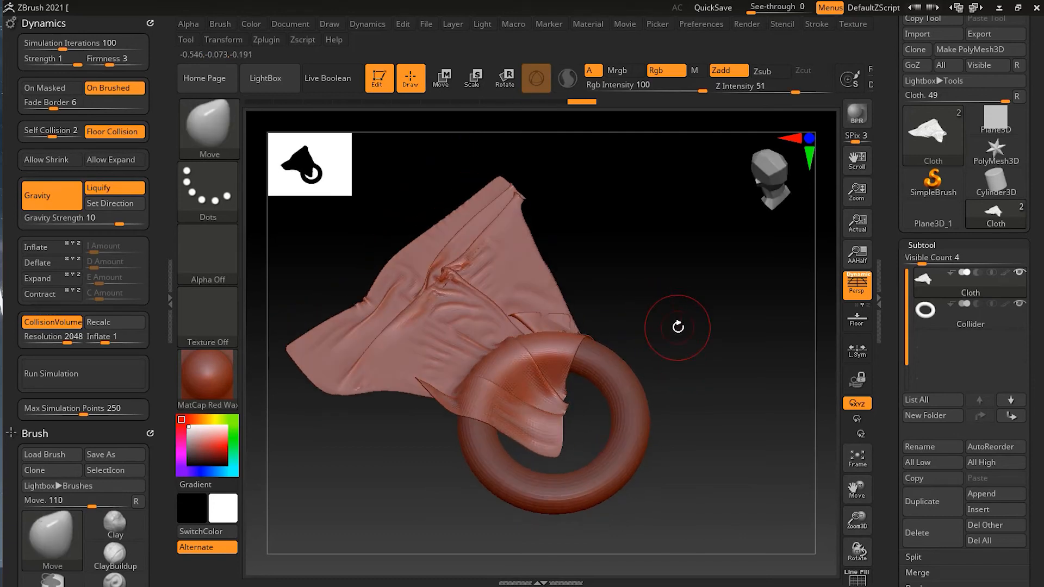
pyautogui.press('ctrl')
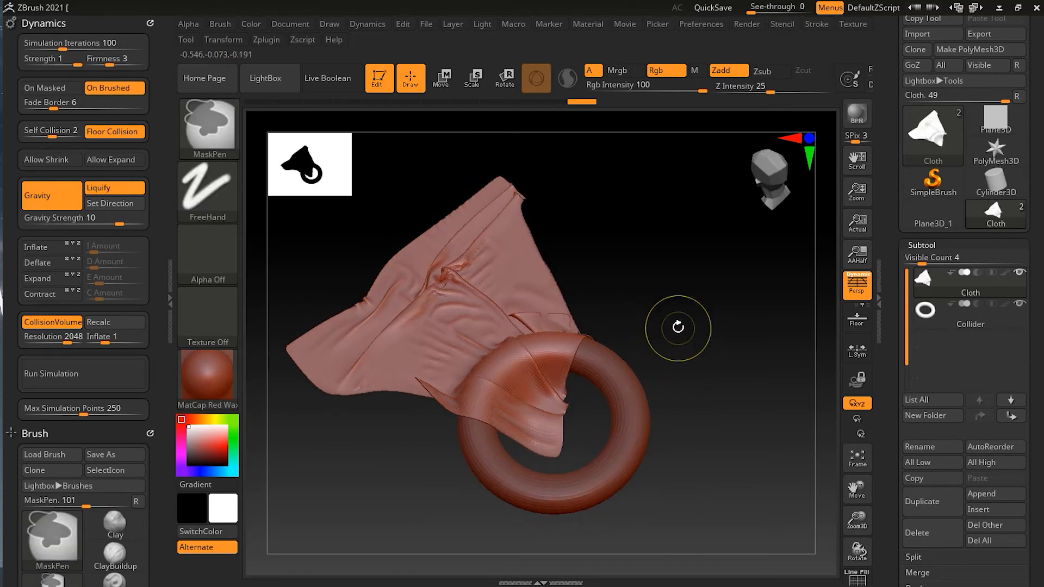
pyautogui.hotkey('ctrl', 'z')
pyautogui.hotkey('ctrl', 'z')
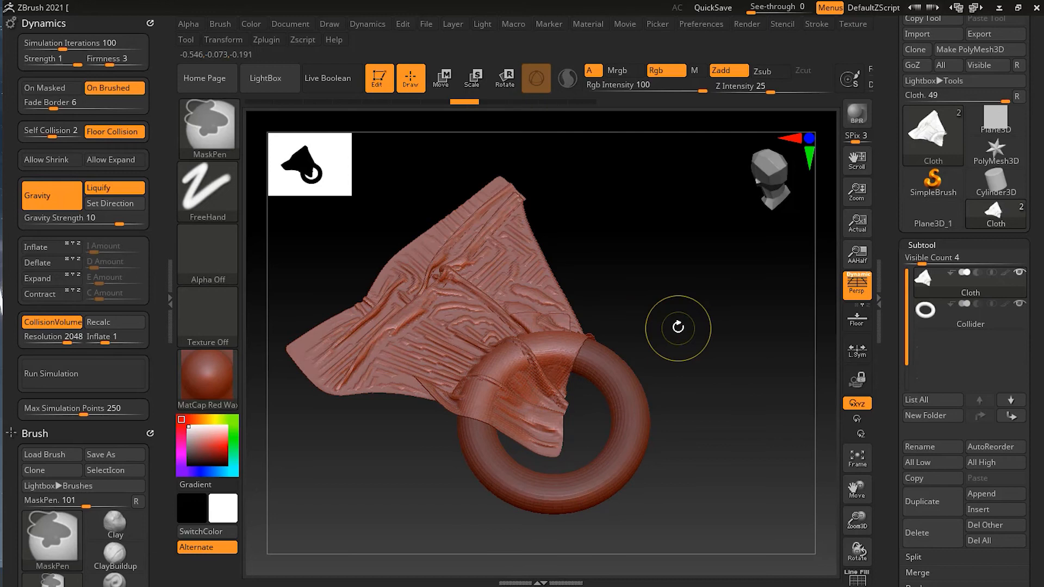
# Choose SmoothCloth as the smoothing brush and accept the note about its use
pyautogui.press('shift')
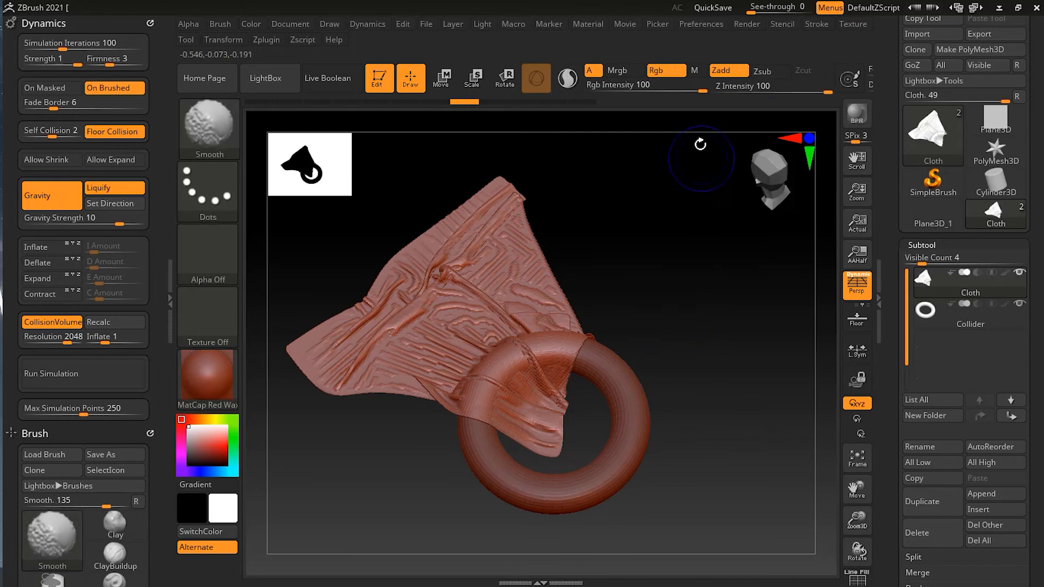
pyautogui.moveTo(725, 376); pyautogui.dragTo(717, 335)
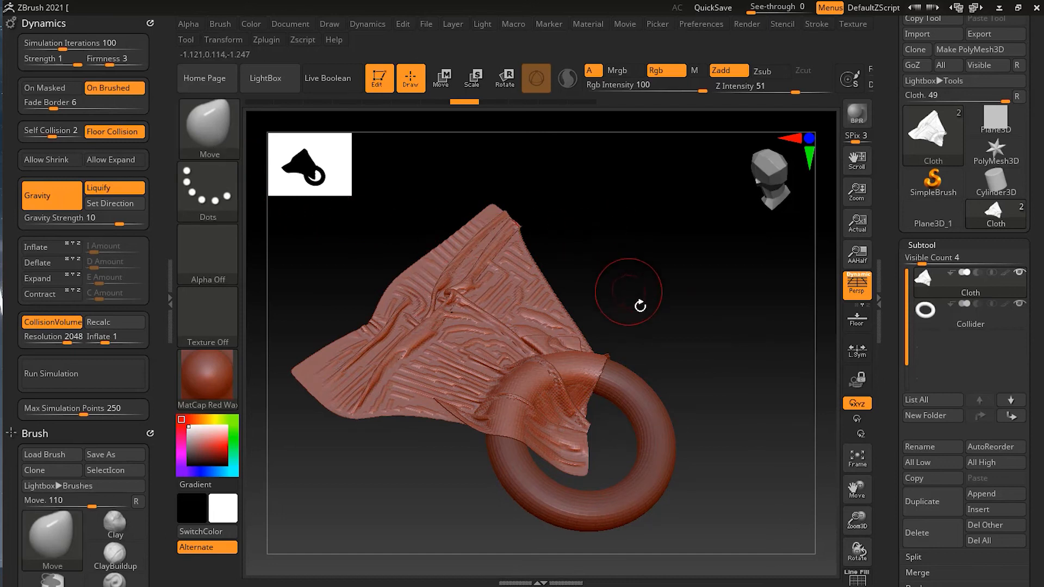
pyautogui.click(210, 126)
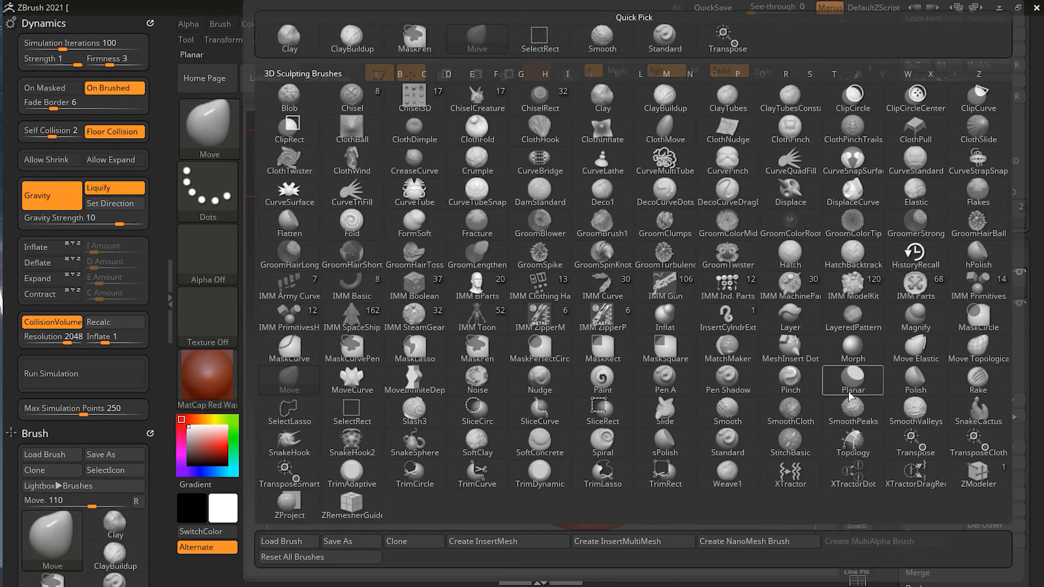
pyautogui.moveTo(796, 416)
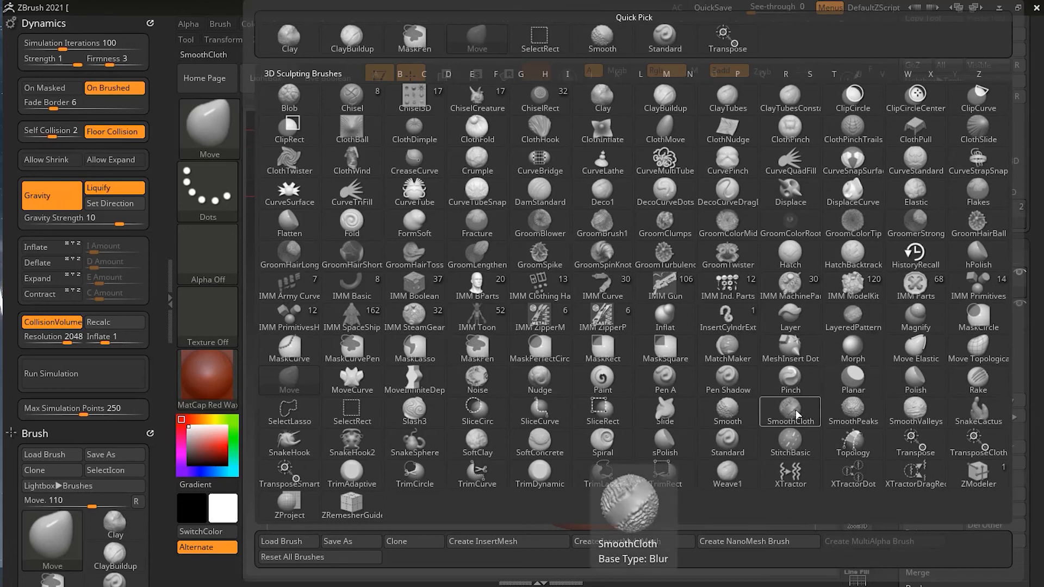
pyautogui.click(795, 415)
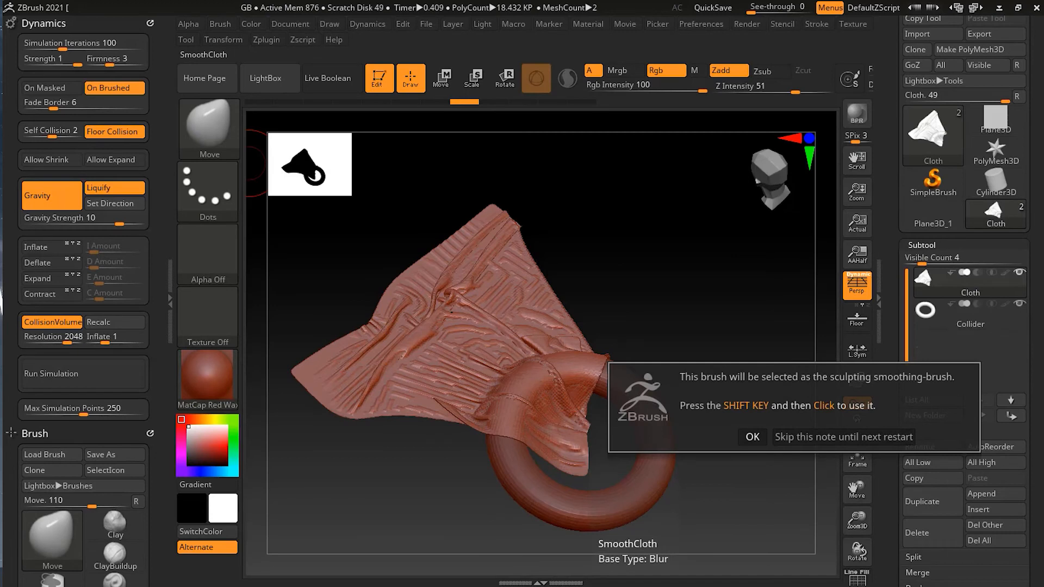
pyautogui.click(753, 436)
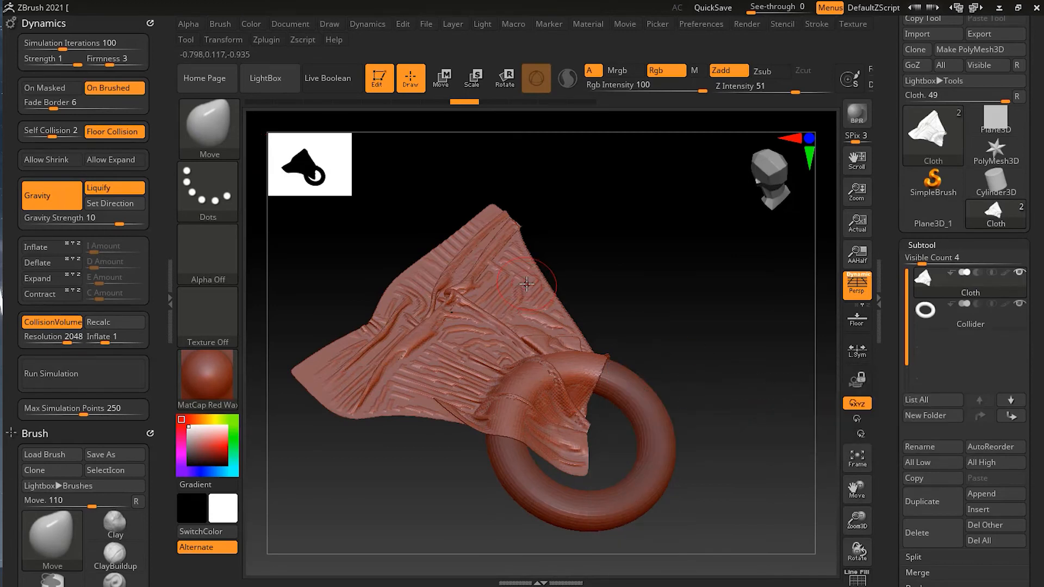
# Smooth the fine wrinkles across the draped Cloth and over the Collider ring with the SmoothCloth brush
pyautogui.press('shift')
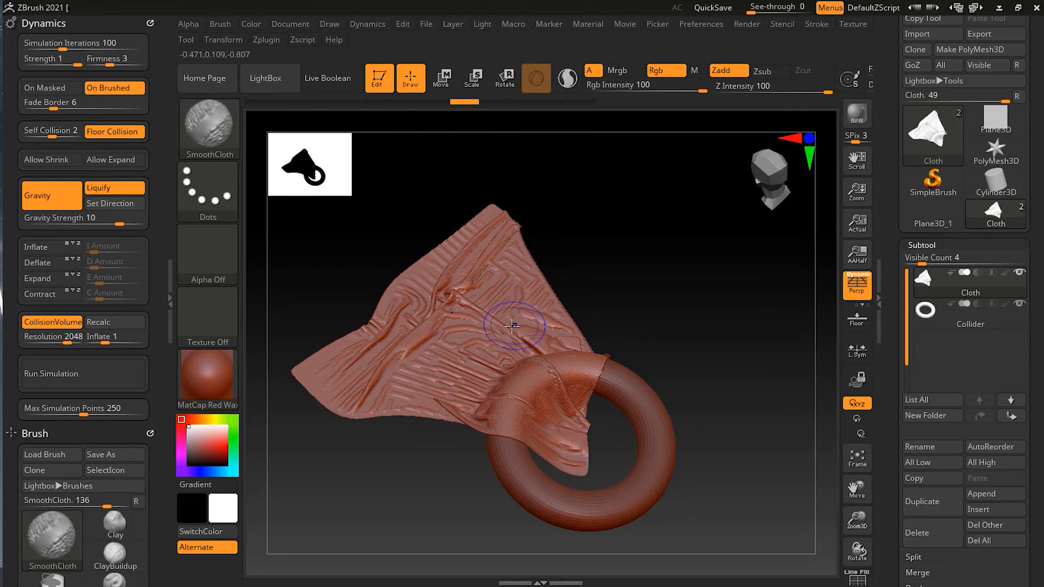
pyautogui.moveTo(410, 371)
pyautogui.mouseDown()
pyautogui.moveTo(396, 354)
pyautogui.moveTo(413, 321)
pyautogui.moveTo(392, 353)
pyautogui.moveTo(358, 363)
pyautogui.moveTo(454, 228)
pyautogui.moveTo(467, 337)
pyautogui.moveTo(441, 397)
pyautogui.moveTo(520, 385)
pyautogui.moveTo(516, 408)
pyautogui.moveTo(560, 435)
pyautogui.moveTo(587, 375)
pyautogui.moveTo(538, 304)
pyautogui.moveTo(524, 216)
pyautogui.moveTo(501, 214)
pyautogui.moveTo(473, 235)
pyautogui.mouseUp()
pyautogui.moveTo(370, 340)
pyautogui.keyDown('shift'); pyautogui.mouseDown()
pyautogui.moveTo(398, 392)
pyautogui.moveTo(508, 420)
pyautogui.mouseUp(); pyautogui.keyUp('shift')
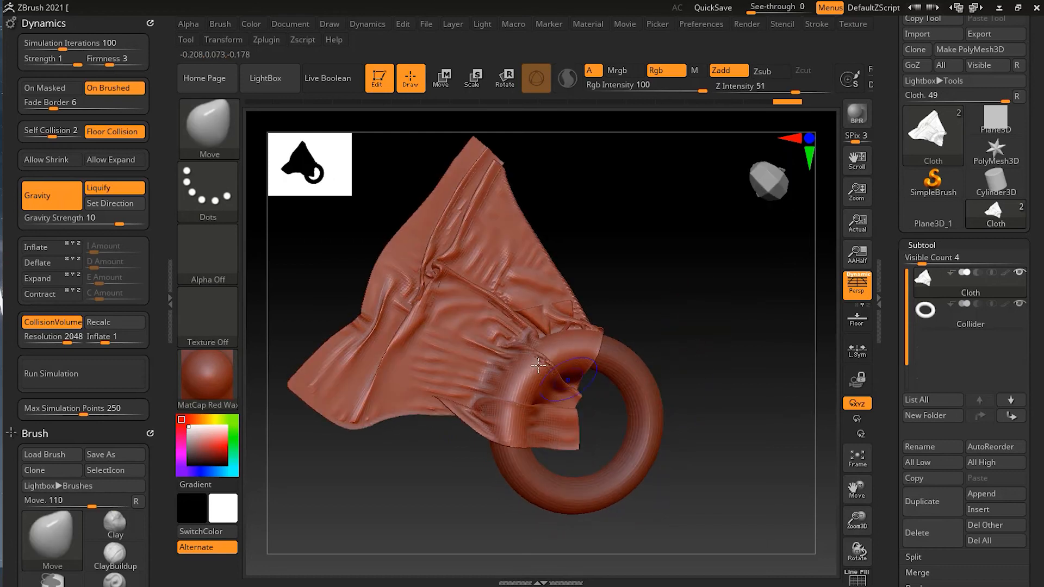
# Try smoothing the folds around the knot, upper edge and lower corner of the draped Cloth with the SmoothCloth brush
pyautogui.press('shift')
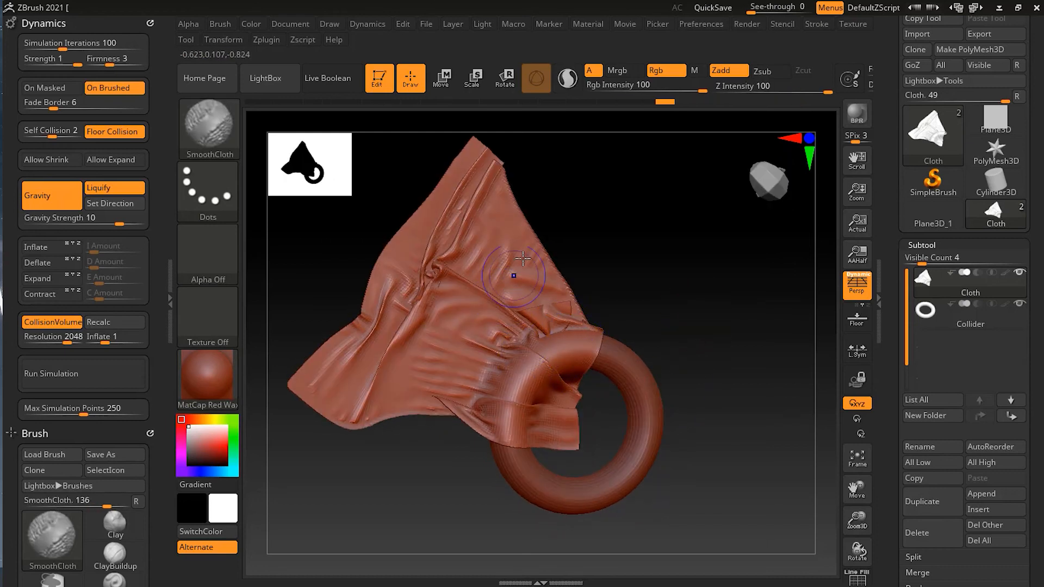
pyautogui.keyDown('shift'); pyautogui.moveTo(422, 279); pyautogui.dragTo(521, 310); pyautogui.keyUp('shift')
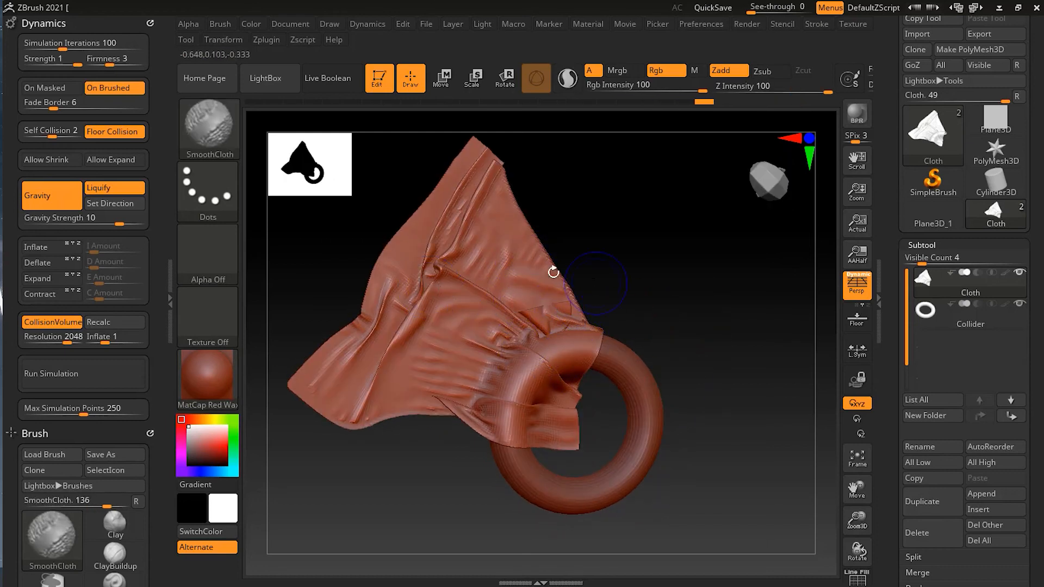
pyautogui.moveTo(449, 231)
pyautogui.keyDown('shift'); pyautogui.mouseDown()
pyautogui.moveTo(496, 203)
pyautogui.moveTo(496, 171)
pyautogui.mouseUp(); pyautogui.keyUp('shift')
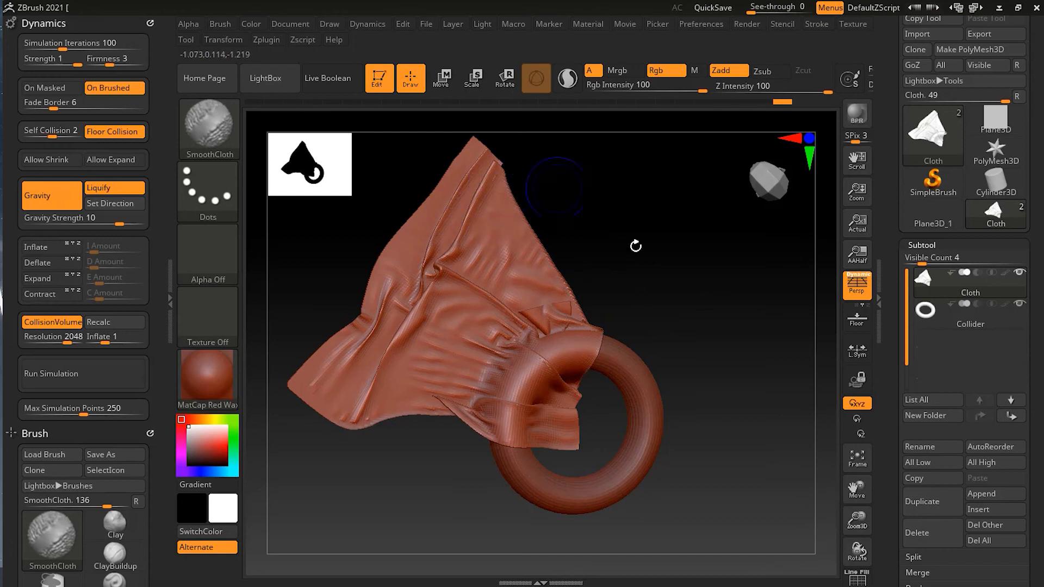
pyautogui.moveTo(427, 275)
pyautogui.keyDown('shift'); pyautogui.mouseDown()
pyautogui.moveTo(415, 289)
pyautogui.moveTo(420, 270)
pyautogui.mouseUp(); pyautogui.keyUp('shift')
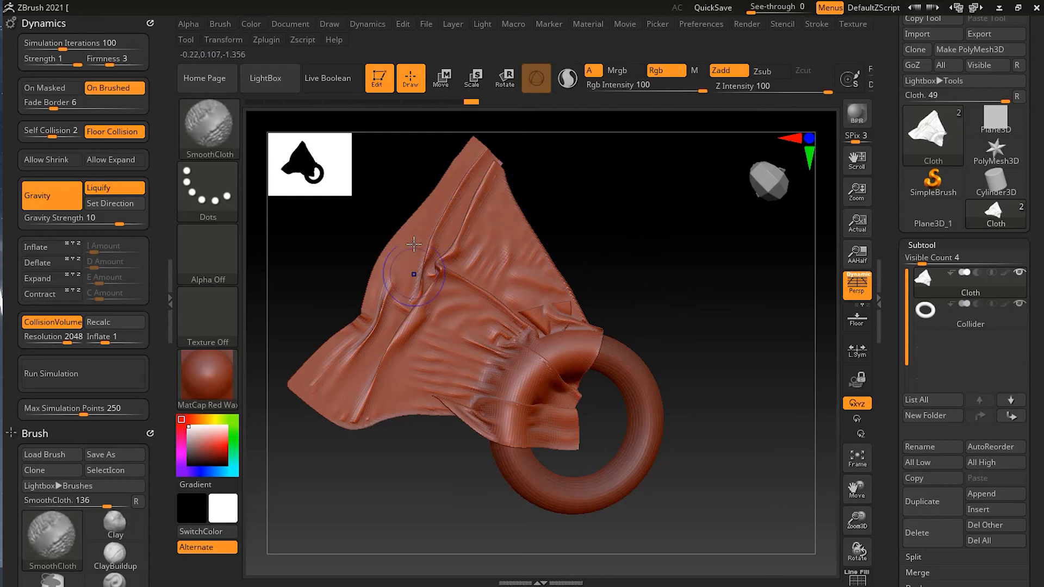
pyautogui.keyDown('shift'); pyautogui.moveTo(372, 418); pyautogui.dragTo(385, 435); pyautogui.keyUp('shift')
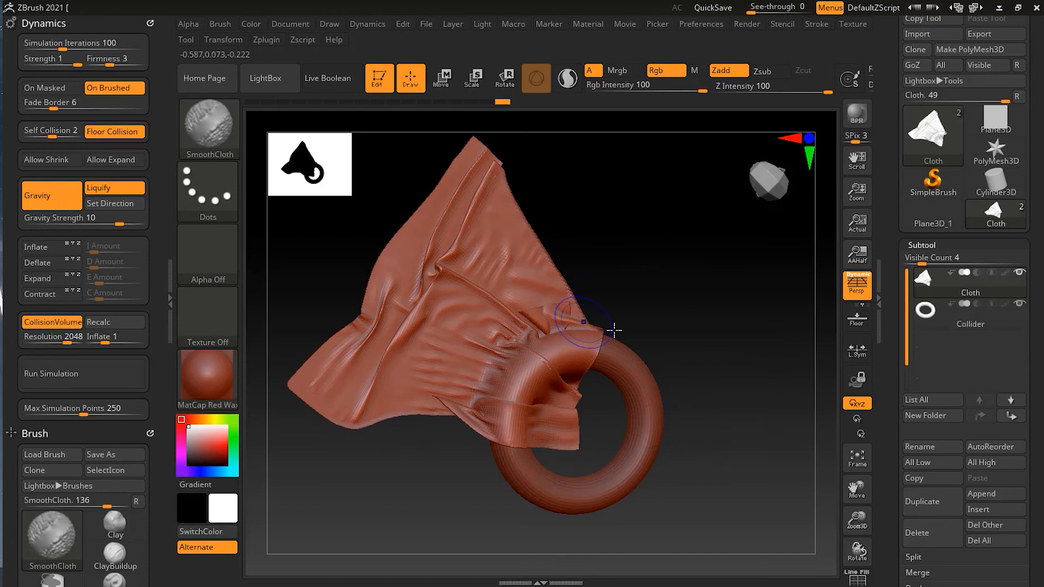
pyautogui.moveTo(741, 360)
pyautogui.mouseDown()
pyautogui.moveTo(761, 434)
pyautogui.moveTo(729, 329)
pyautogui.moveTo(745, 305)
pyautogui.mouseUp()
pyautogui.moveTo(683, 311)
pyautogui.keyDown('alt'); pyautogui.mouseDown()
pyautogui.moveTo(714, 315)
pyautogui.moveTo(711, 339)
pyautogui.mouseUp(); pyautogui.keyUp('alt')
pyautogui.moveTo(735, 409)
pyautogui.mouseDown()
pyautogui.moveTo(722, 408)
pyautogui.moveTo(725, 380)
pyautogui.moveTo(746, 337)
pyautogui.moveTo(702, 354)
pyautogui.moveTo(717, 366)
pyautogui.moveTo(699, 343)
pyautogui.moveTo(678, 353)
pyautogui.moveTo(685, 364)
pyautogui.mouseUp()
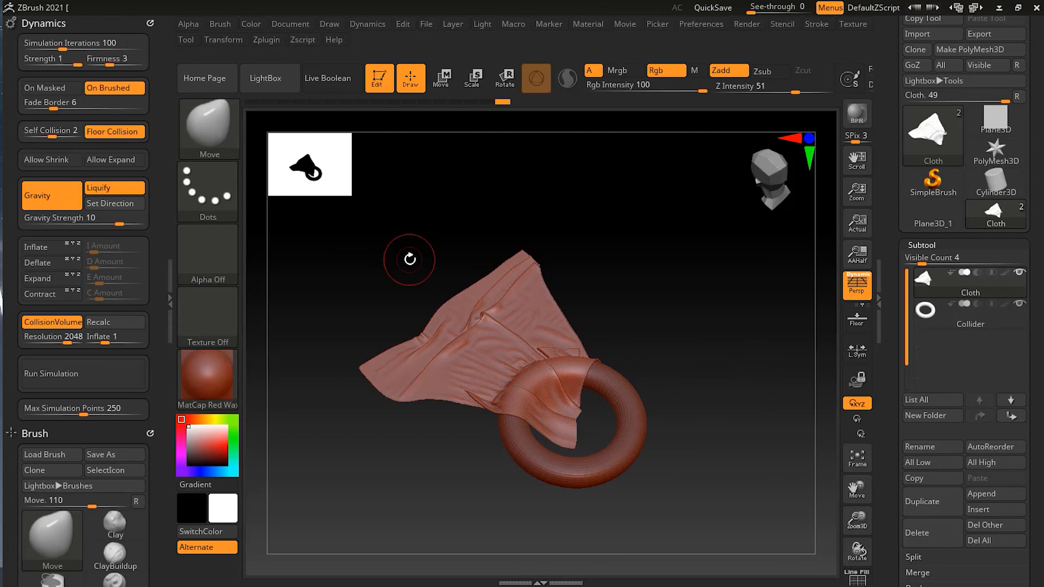
pyautogui.press('shift')
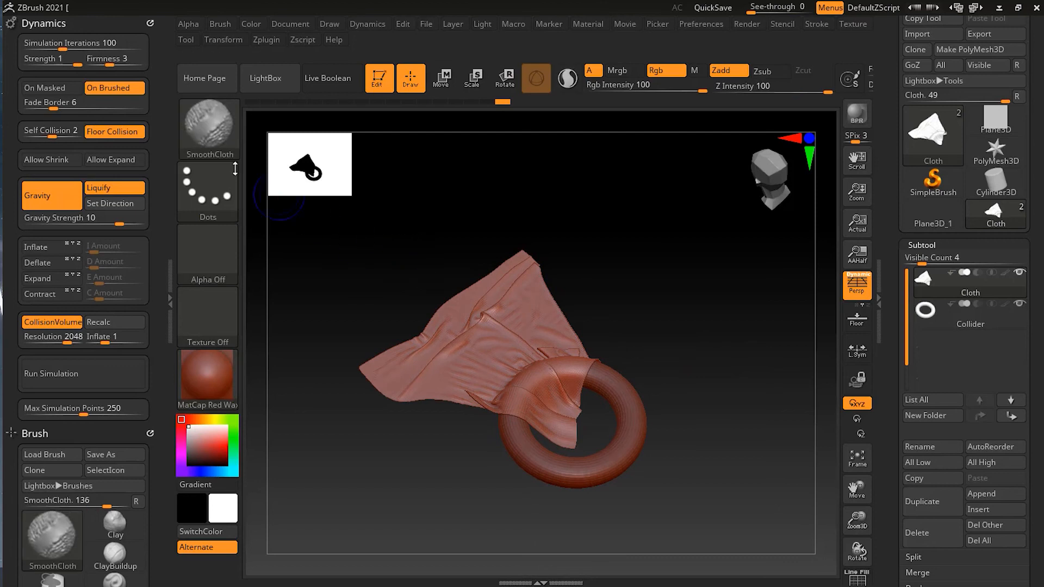
pyautogui.click(222, 150)
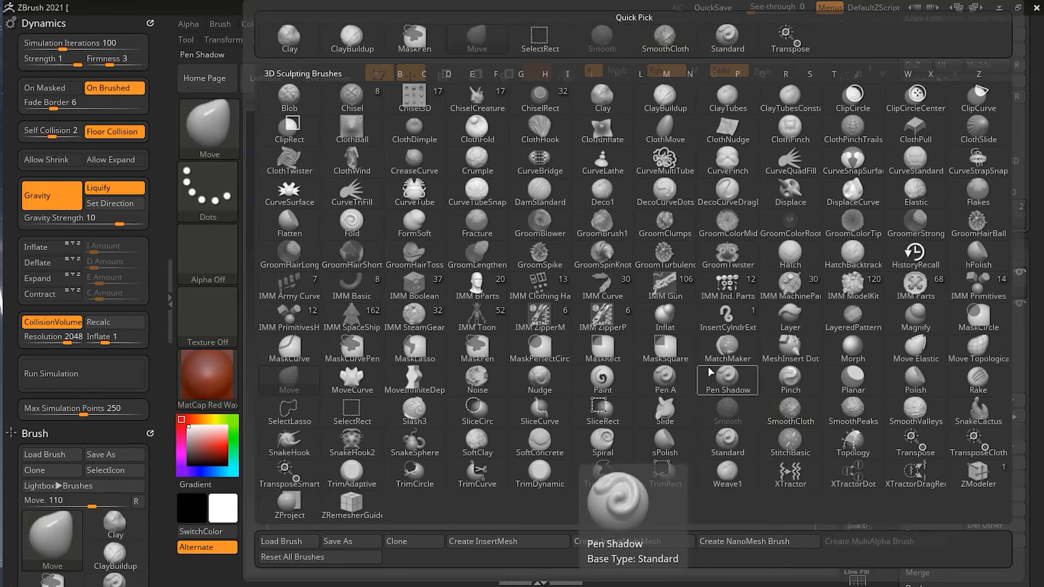
pyautogui.press(',')
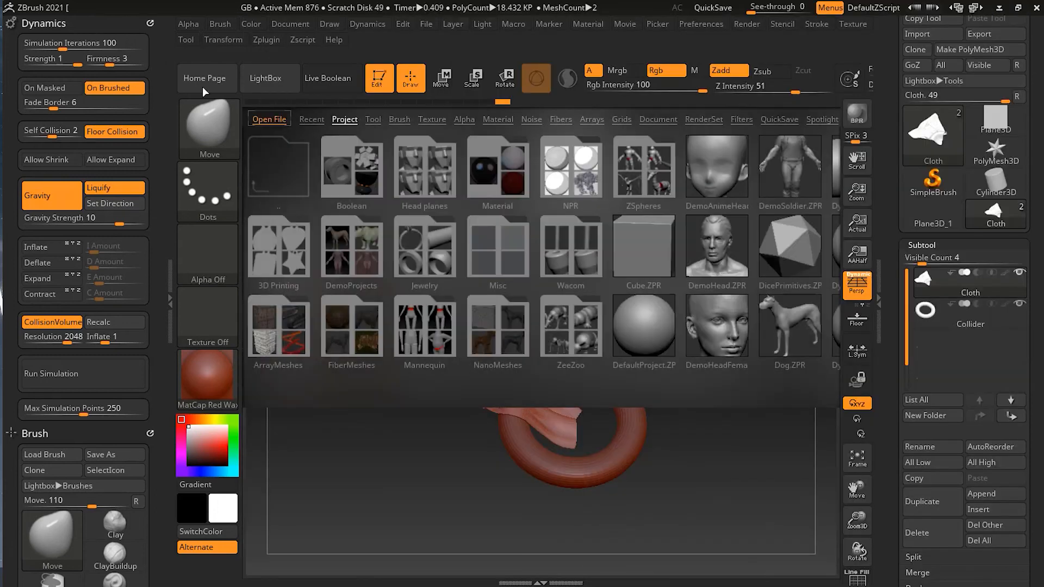
pyautogui.press(',')
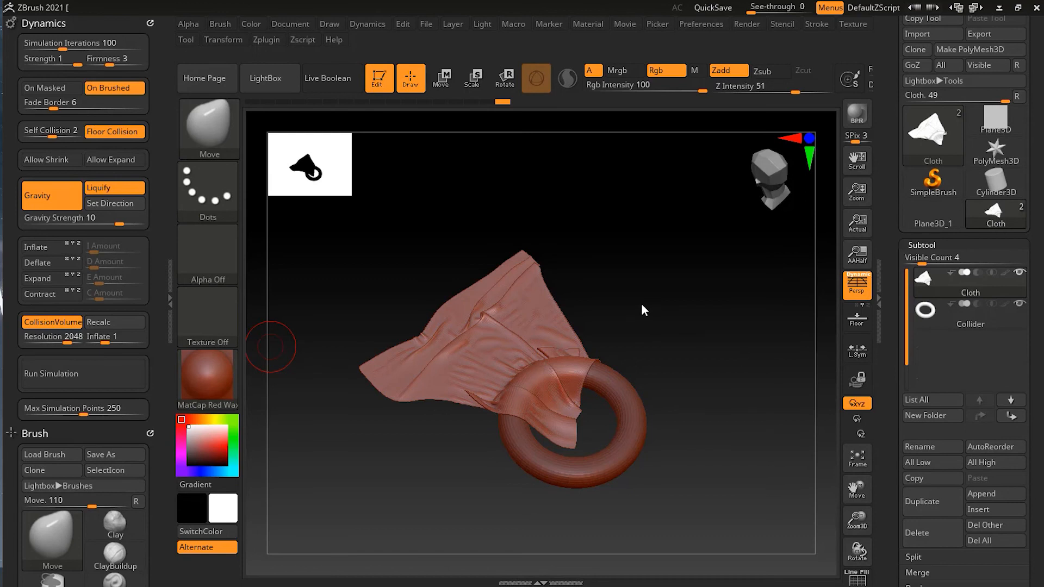
# Undo the smoothing, the gravity simulation and the sculpted corner bulge on the Cloth, back to the flat plane
pyautogui.press('ctrl')
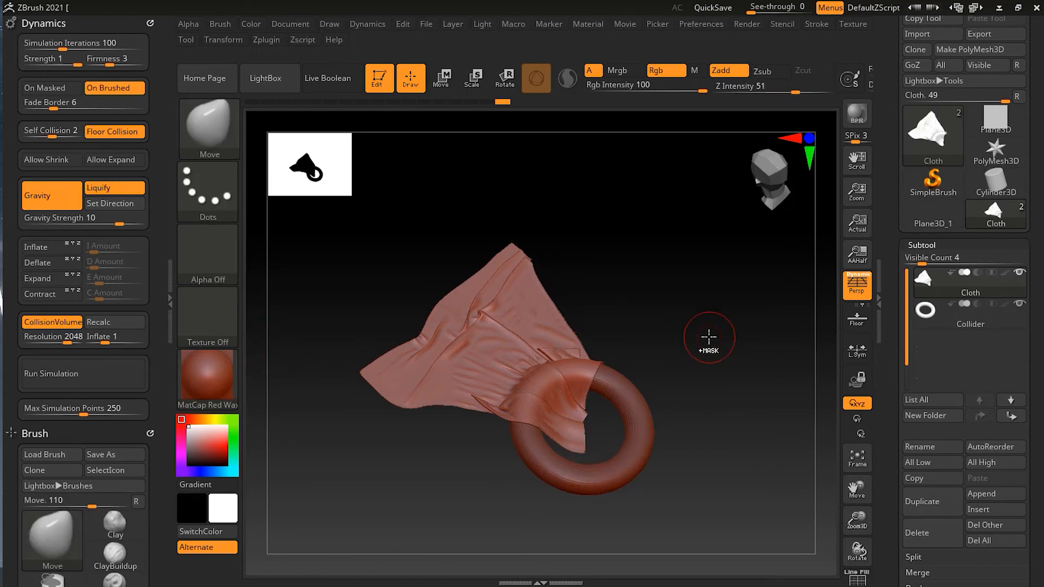
pyautogui.press('ctrl')
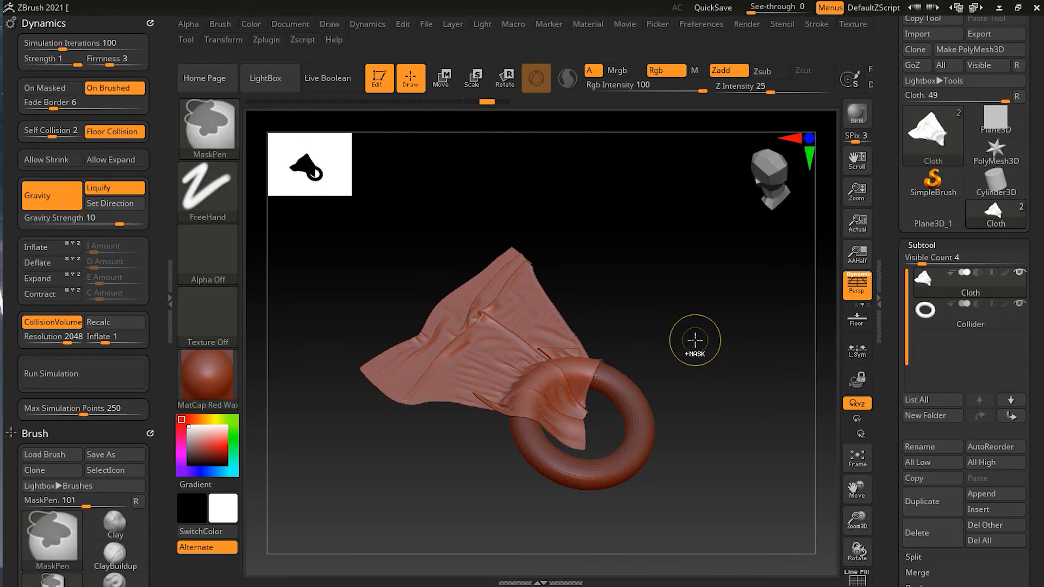
pyautogui.press('ctrl')
pyautogui.press('ctrl')
pyautogui.press('ctrl')
pyautogui.press('ctrl')
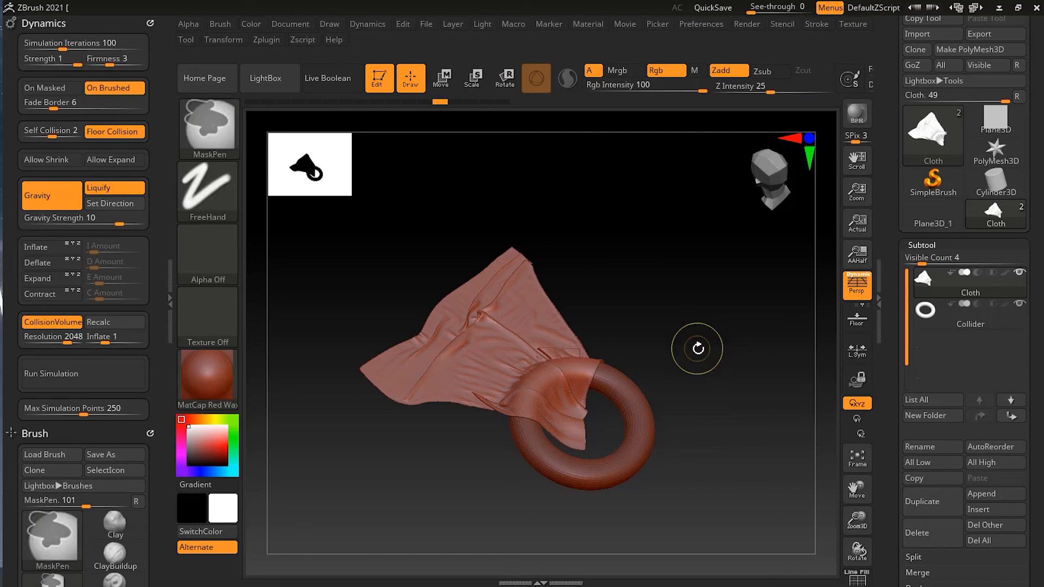
pyautogui.press('ctrl')
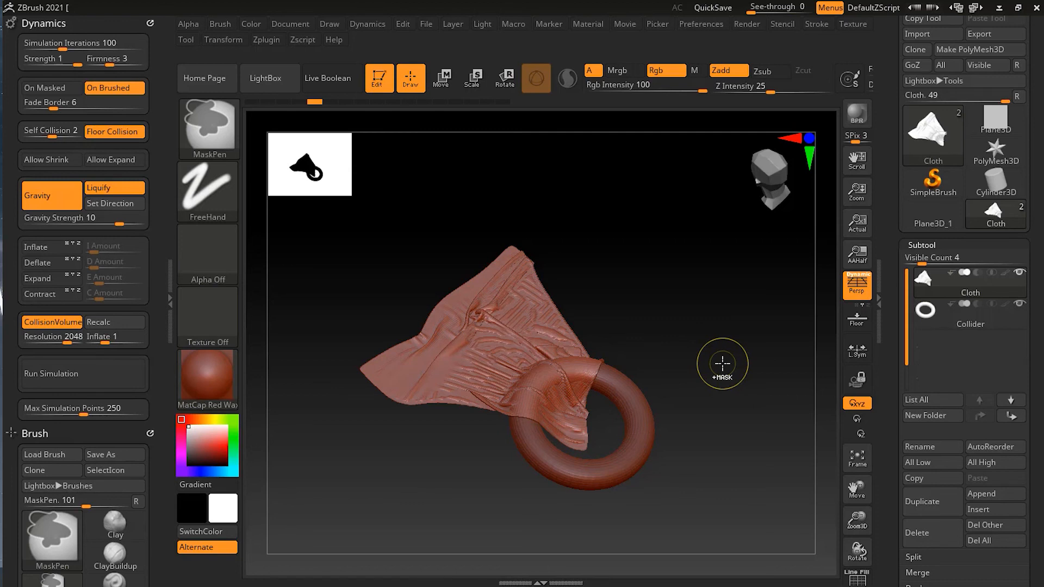
pyautogui.hotkey('ctrl', 'z')
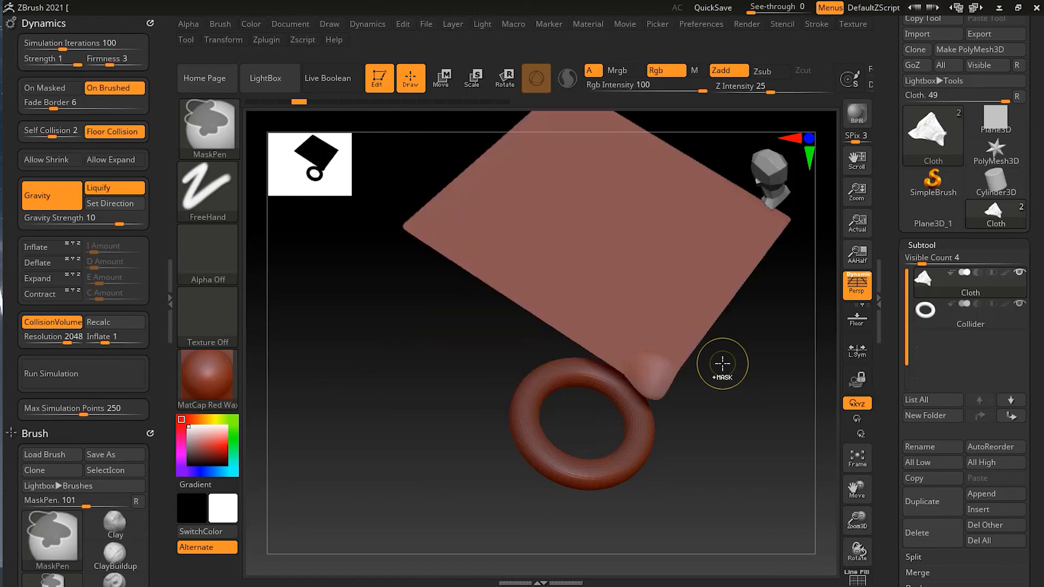
pyautogui.press('b')
pyautogui.press('m')
pyautogui.press('v')
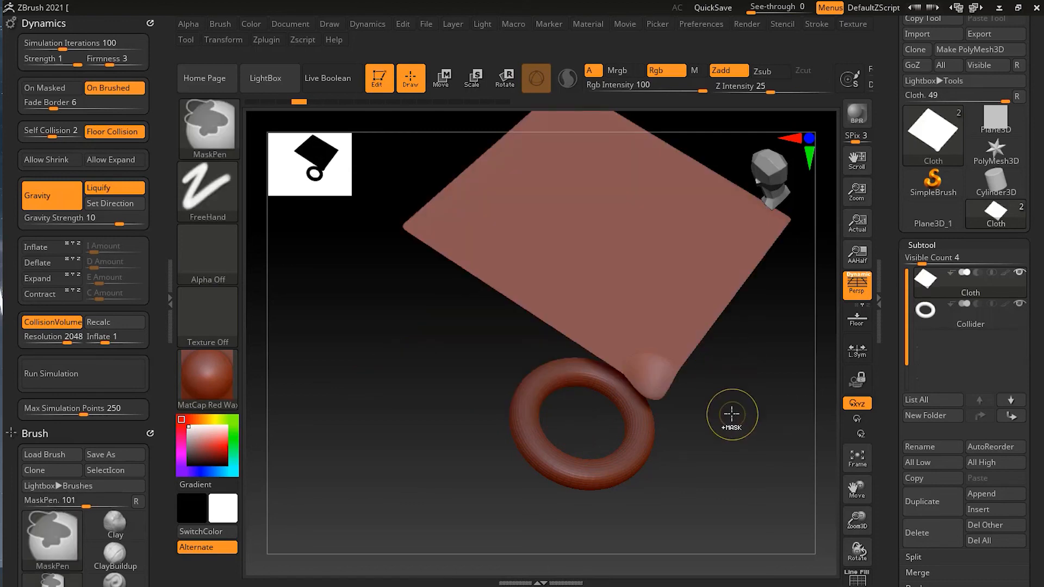
pyautogui.hotkey('ctrl', 'z')
pyautogui.hotkey('ctrl', 'z')
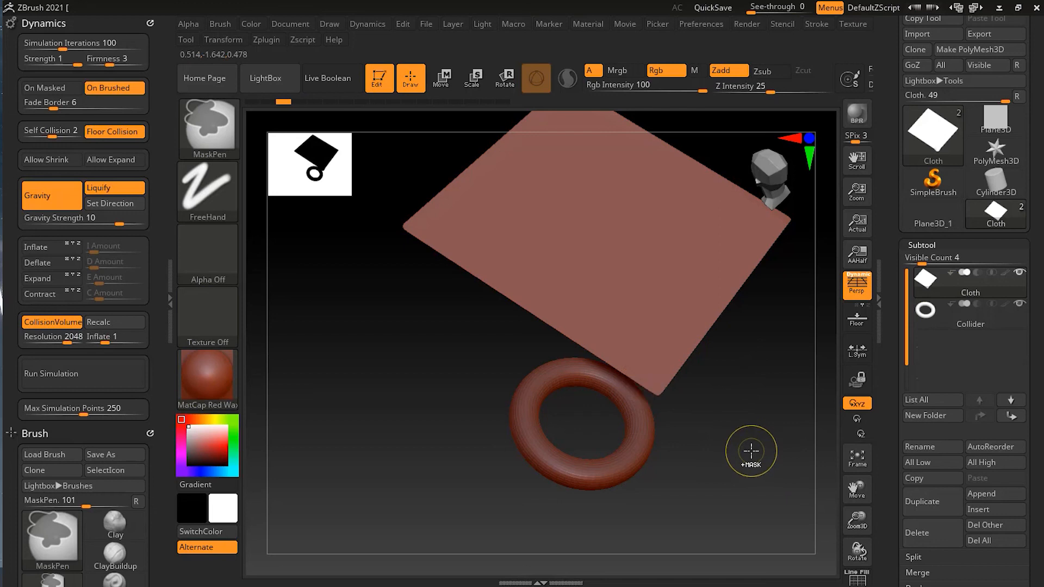
# Sculpt a raised ridge across the flat Cloth with the Standard brush and accept discarding the newer undo history entries
pyautogui.moveTo(751, 452)
pyautogui.mouseDown()
pyautogui.moveTo(751, 439)
pyautogui.moveTo(736, 456)
pyautogui.moveTo(739, 426)
pyautogui.moveTo(711, 427)
pyautogui.moveTo(711, 408)
pyautogui.moveTo(689, 441)
pyautogui.mouseUp()
pyautogui.press('b')
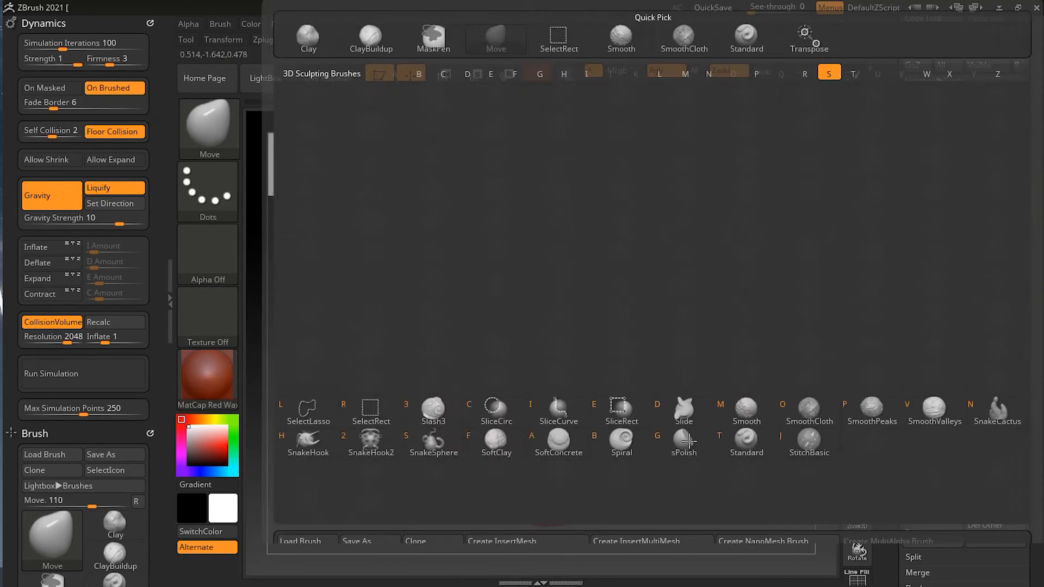
pyautogui.press('s')
pyautogui.press('t')
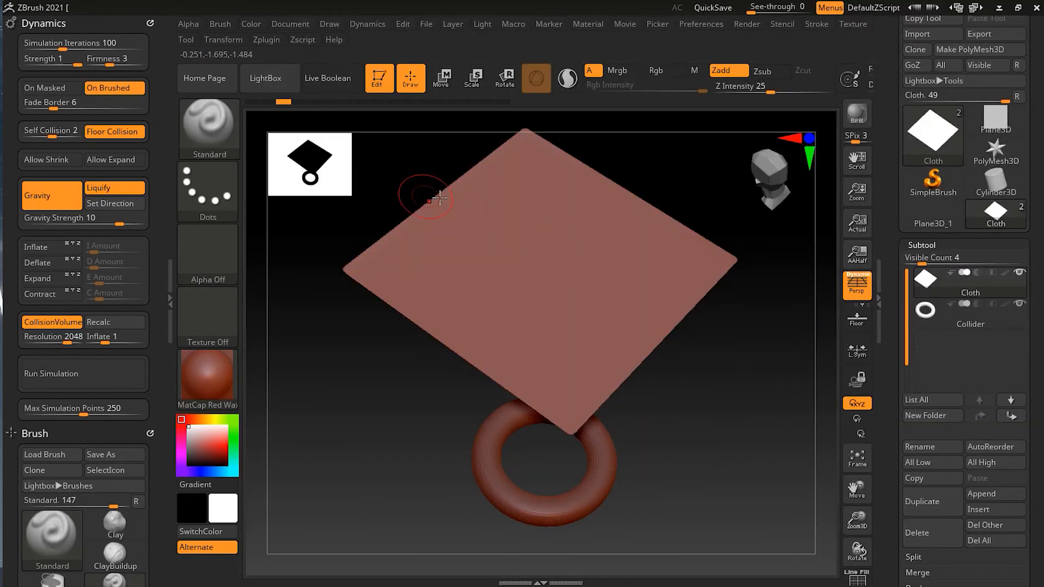
pyautogui.moveTo(445, 201); pyautogui.dragTo(642, 353)
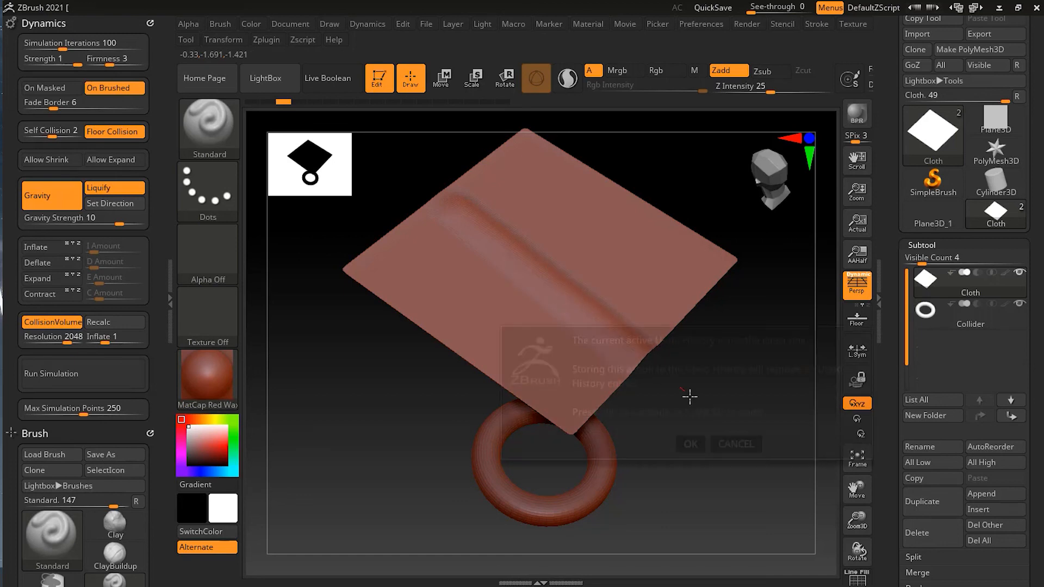
pyautogui.click(690, 444)
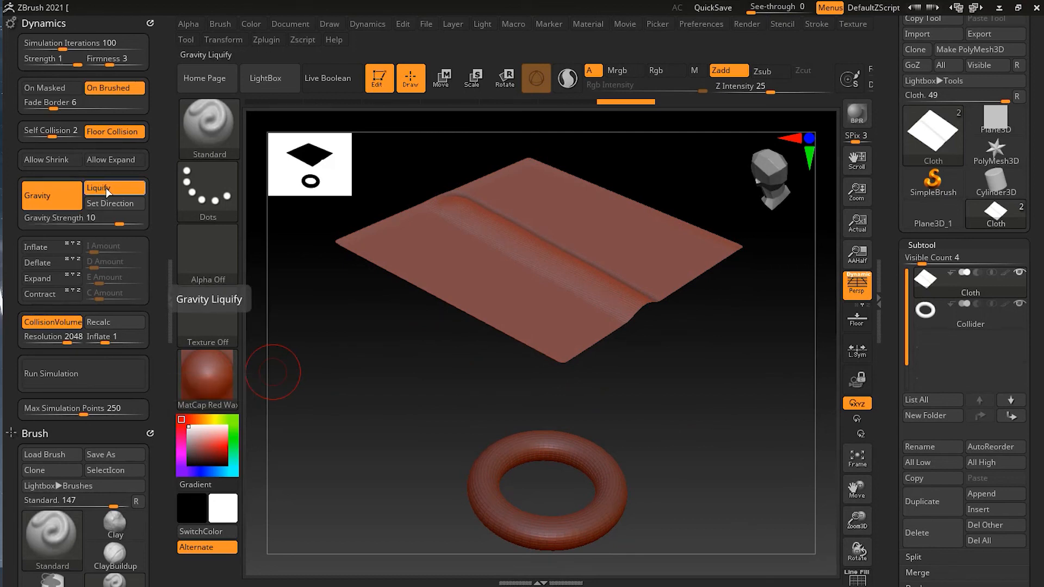
# Try simulating the ridged Cloth under gravity, stop it before it reaches the Collider ring, and undo the simulation and ridge
pyautogui.click(82, 376)
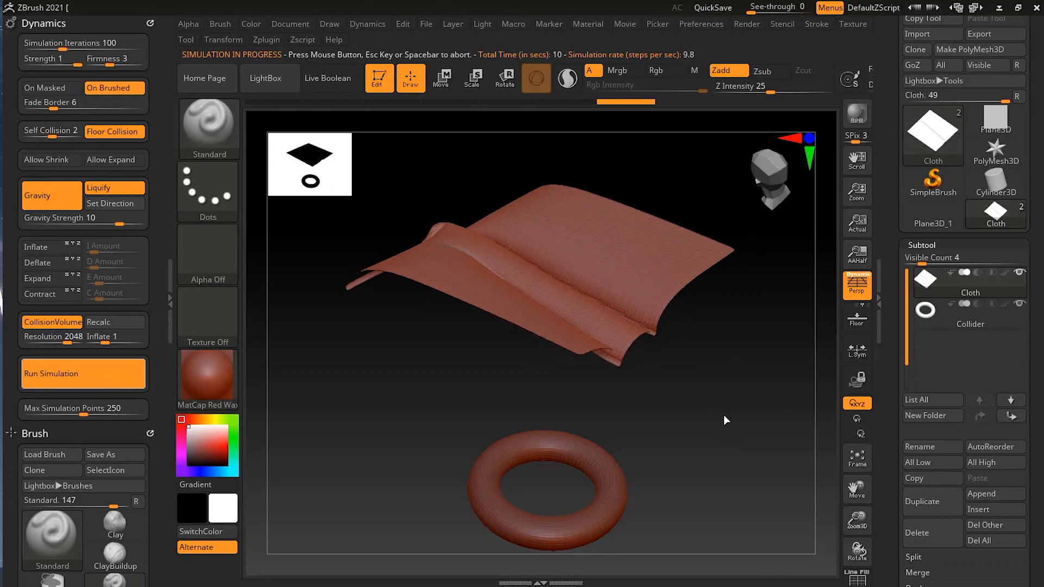
pyautogui.click(698, 383)
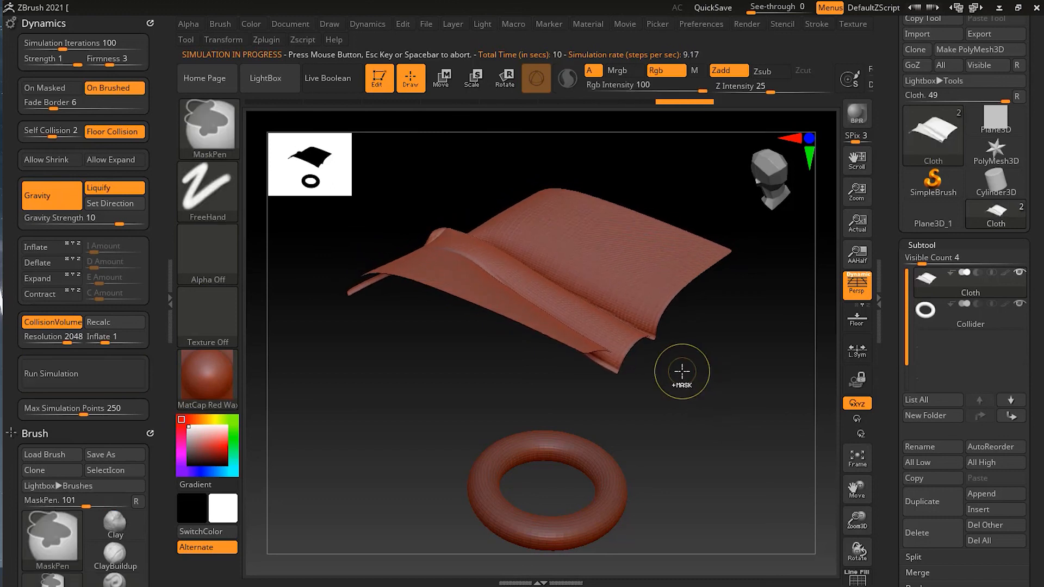
pyautogui.hotkey('ctrl', 'z')
pyautogui.hotkey('ctrl', 'z')
pyautogui.hotkey('ctrl', 'z')
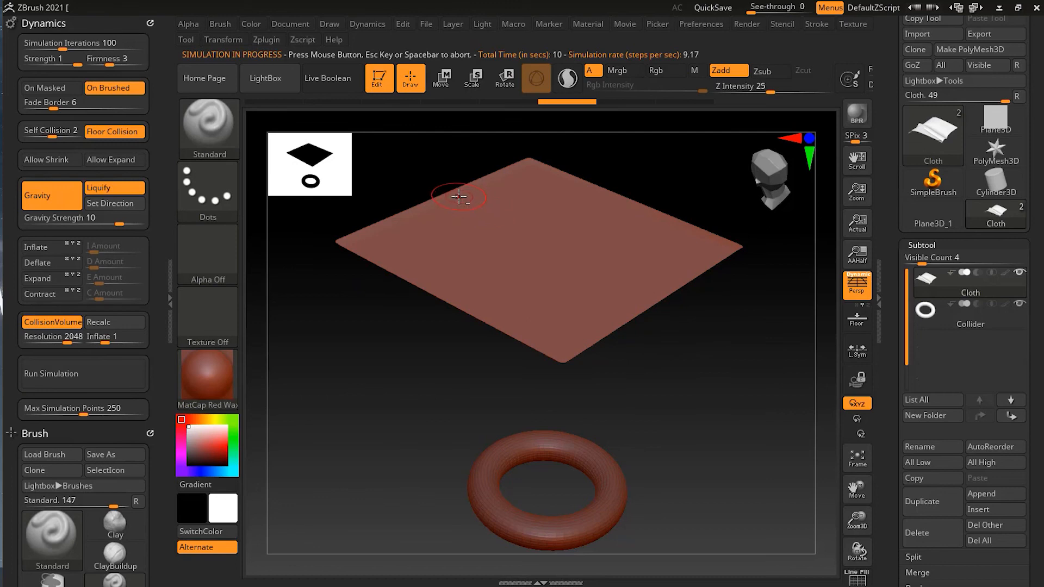
# Sculpt a new raised ridge across the flat Cloth from edge to edge and run the simulation on it
pyautogui.moveTo(458, 197); pyautogui.dragTo(672, 320)
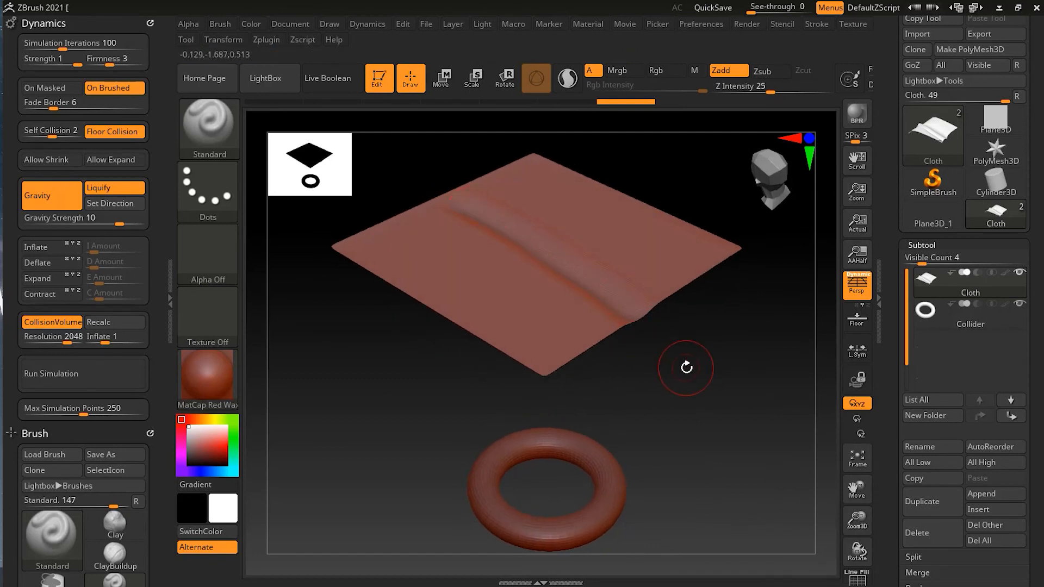
pyautogui.click(105, 384)
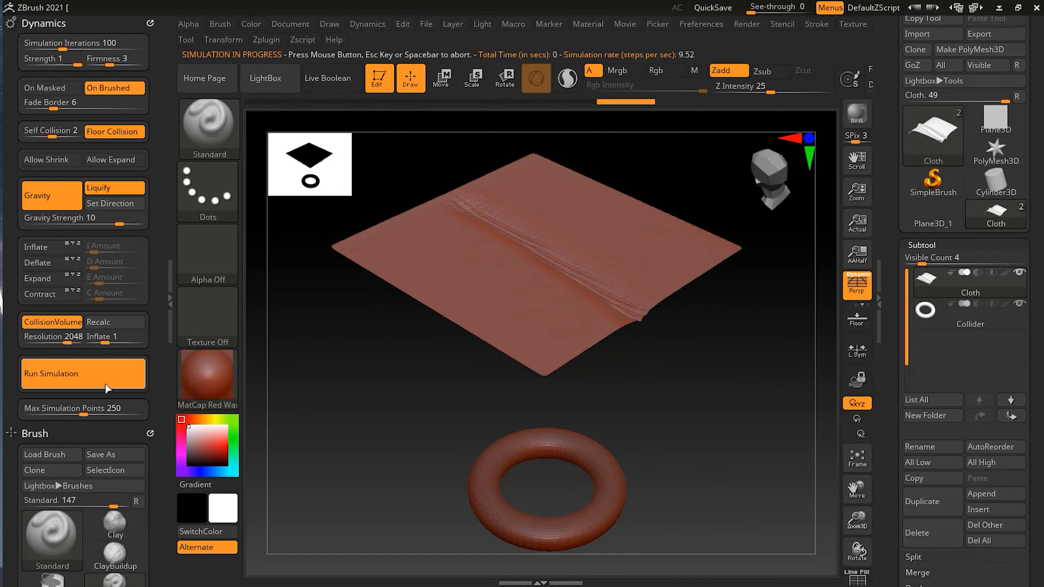